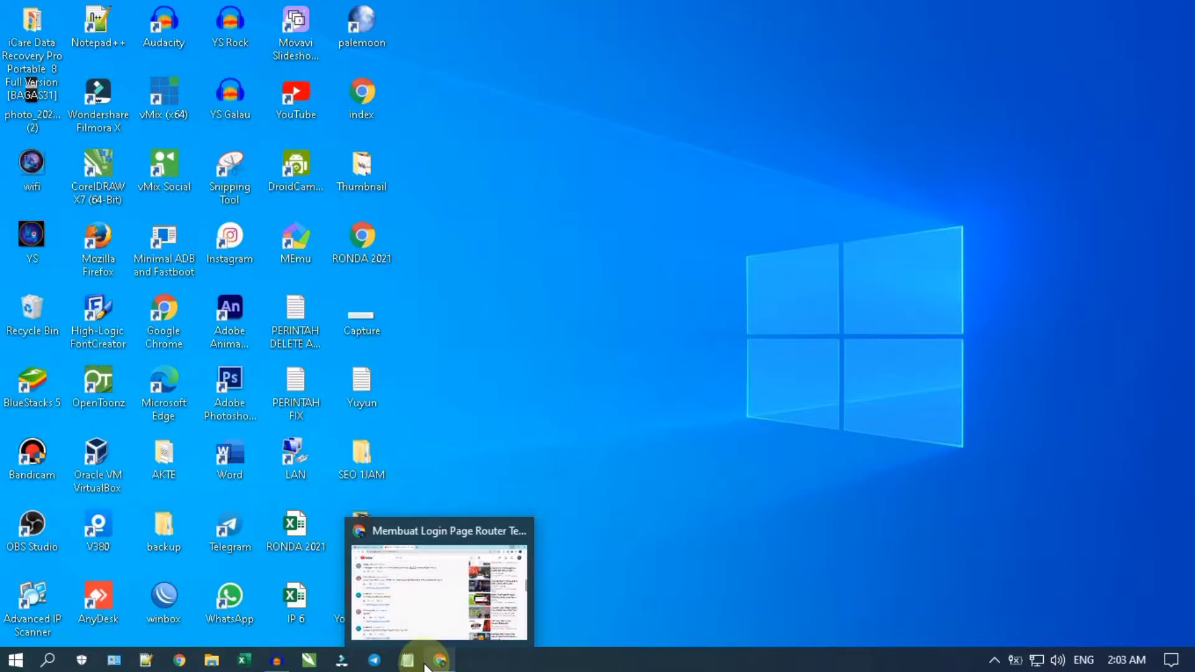
Step: Switch to the Chrome window and look through the unanswered comments in YouTube Studio
click(444, 616)
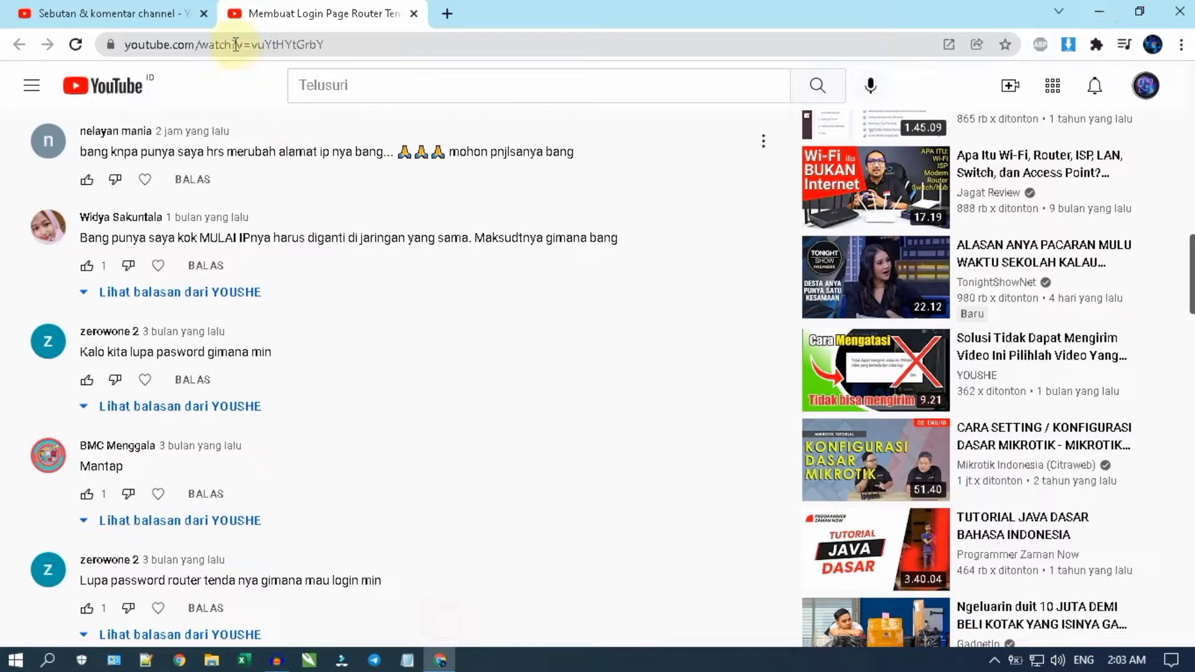
click(105, 19)
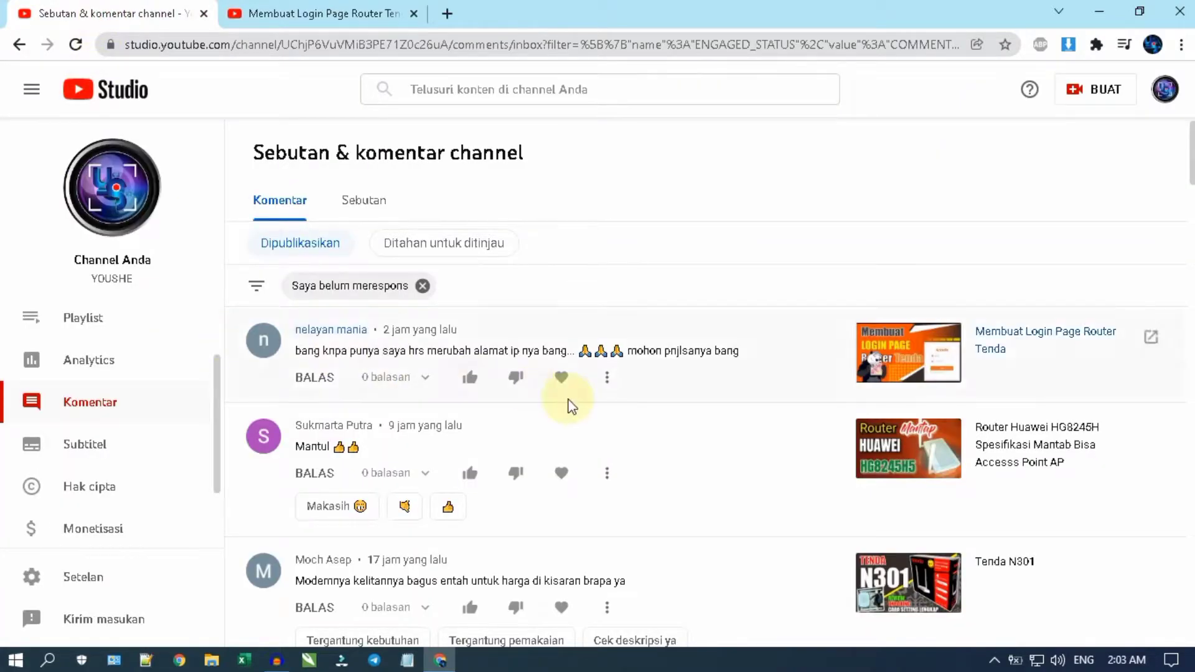
scroll(614, 410, down, 15)
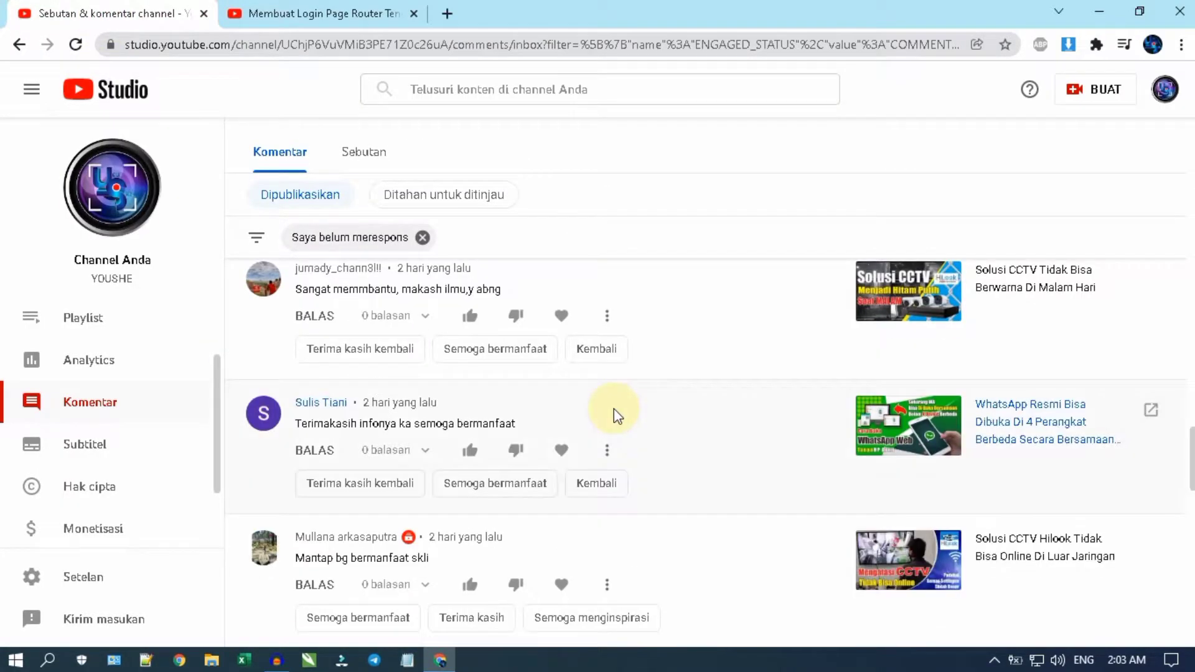
scroll(614, 409, down, 8)
scroll(613, 409, up, 5)
scroll(614, 408, up, 4)
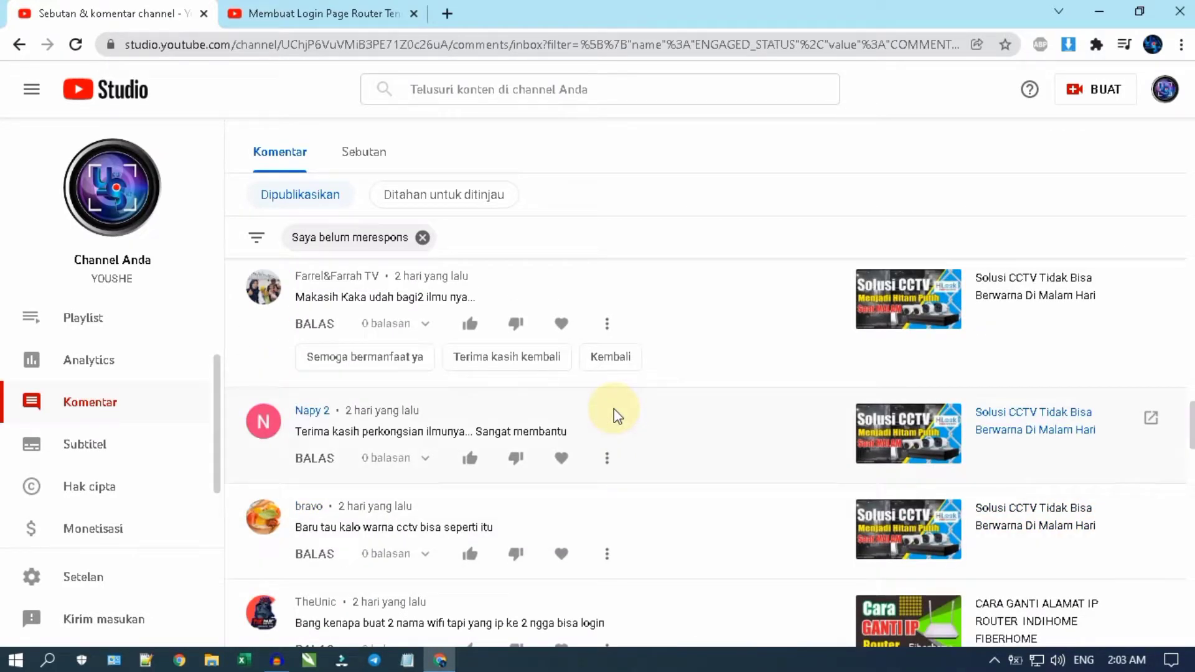
scroll(614, 408, down, 6)
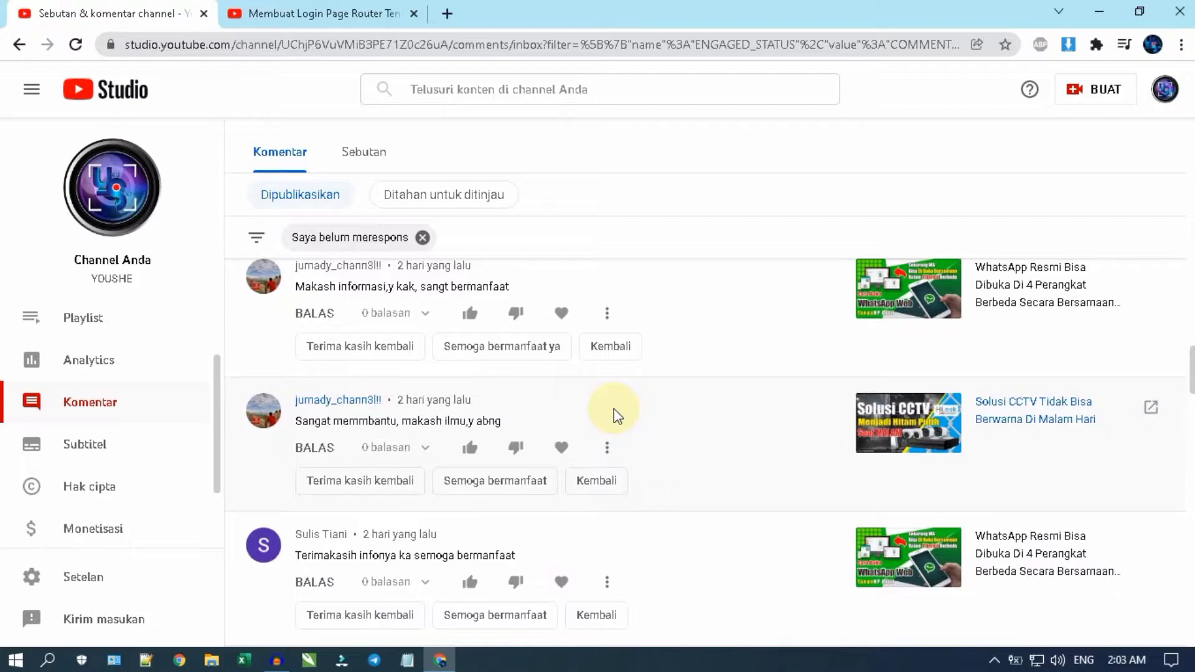
scroll(614, 408, up, 6)
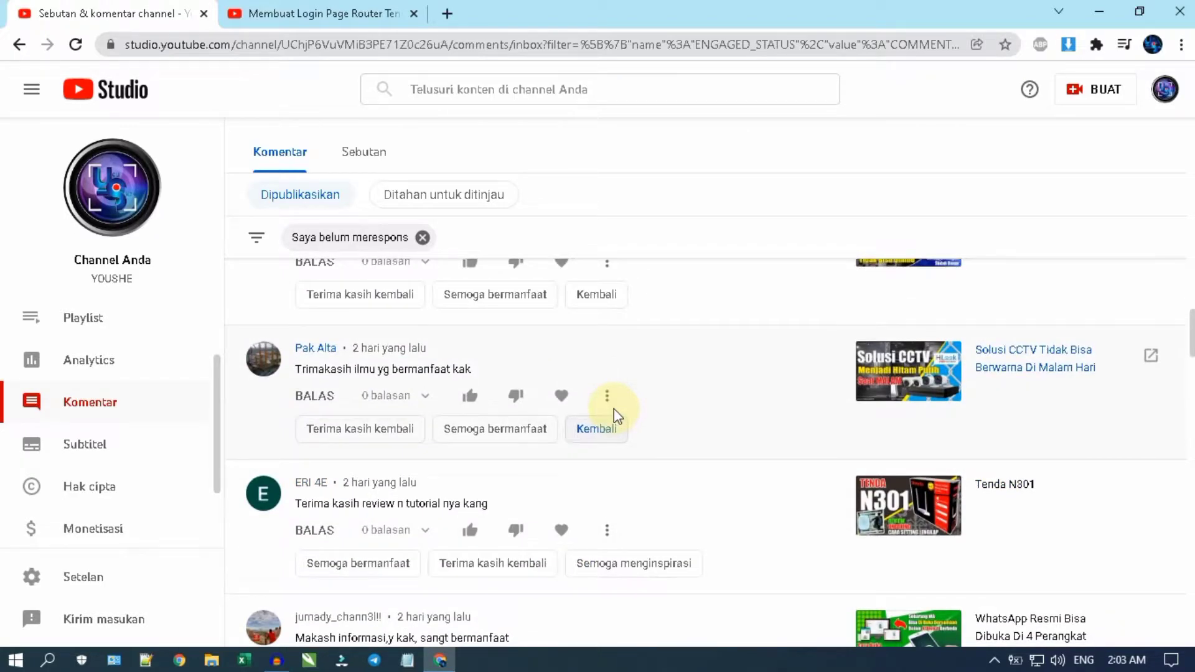
scroll(613, 408, up, 5)
scroll(614, 409, up, 15)
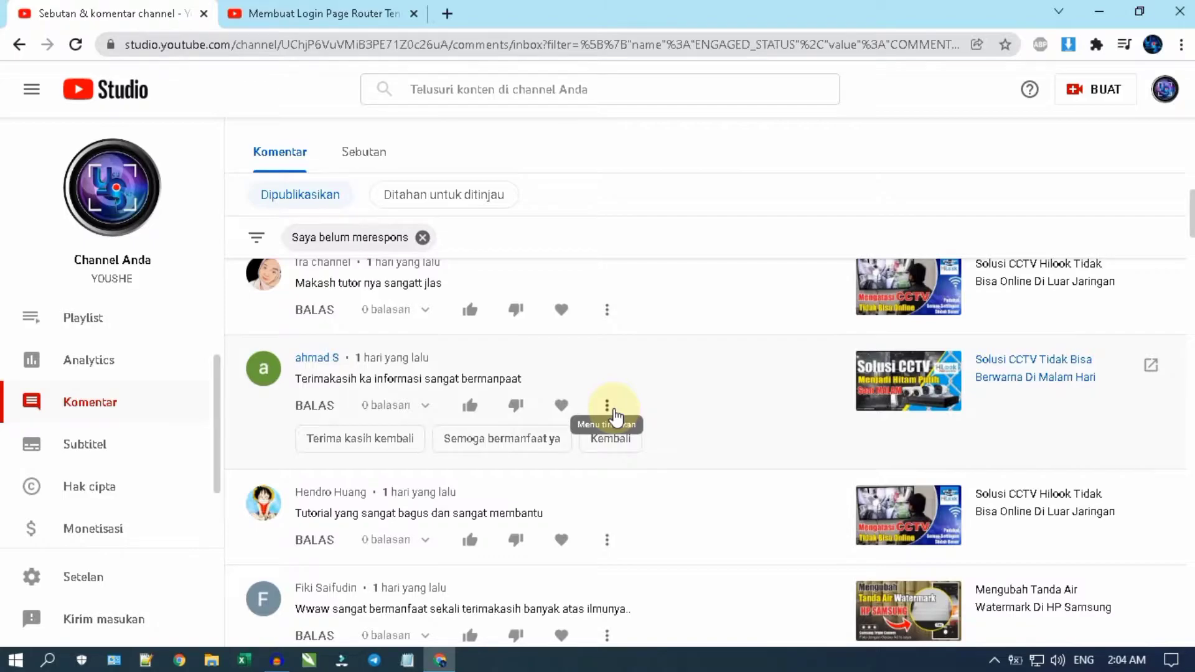
scroll(654, 427, down, 5)
scroll(659, 461, up, 6)
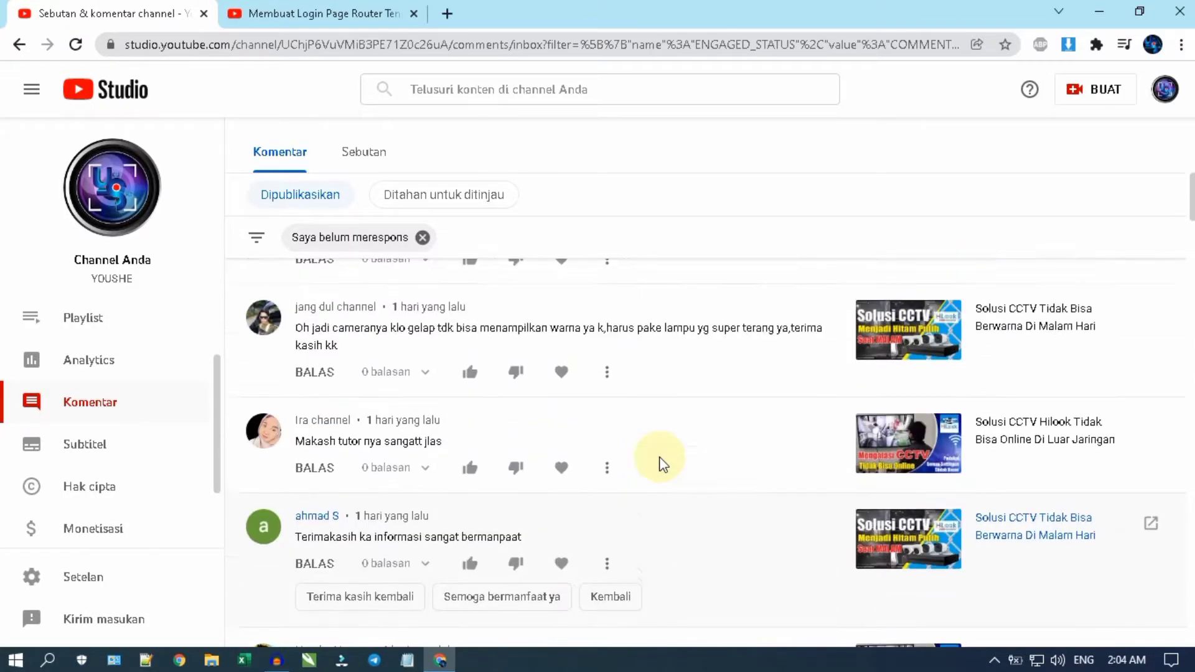
scroll(661, 463, up, 5)
scroll(8, 394, up, 3)
scroll(106, 374, down, 3)
scroll(661, 464, down, 3)
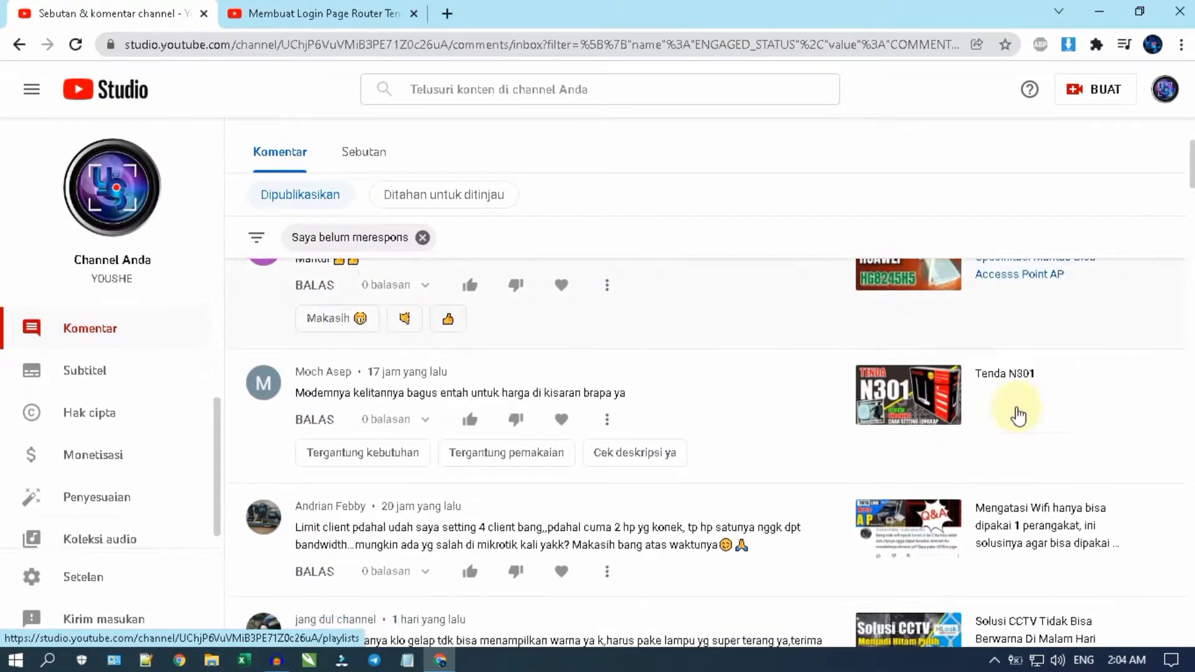
Step: Highlight the comment on the Tenda login page video asking why the IP address must be changed
scroll(1018, 416, up, 3)
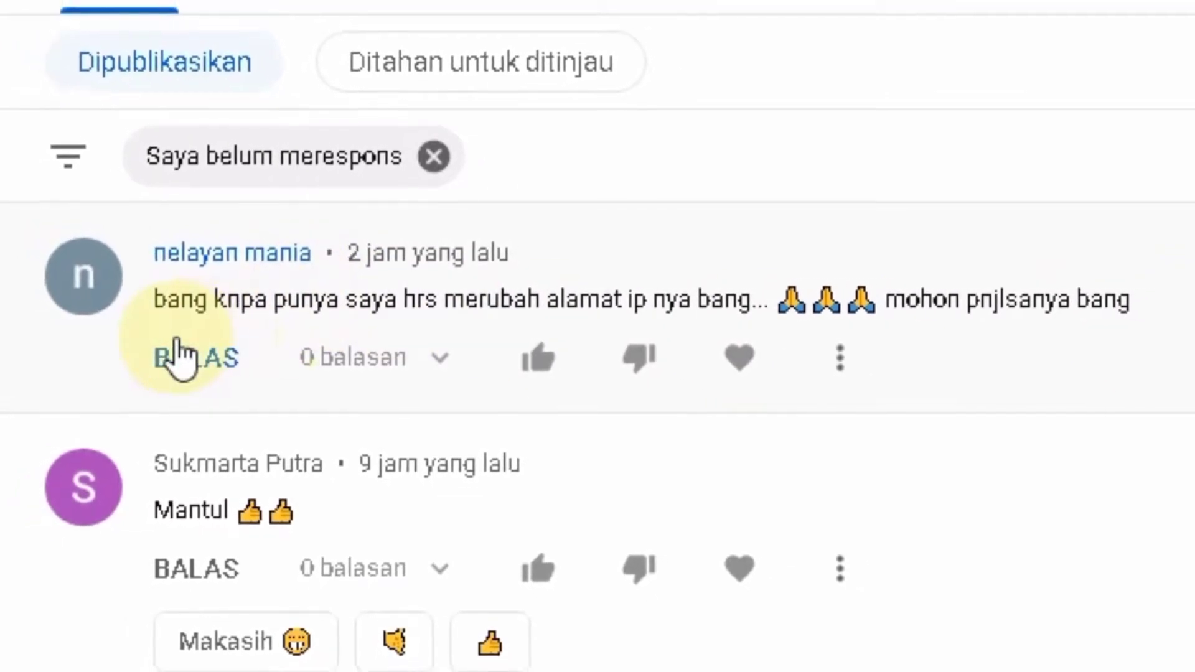
drag(154, 300, 862, 349)
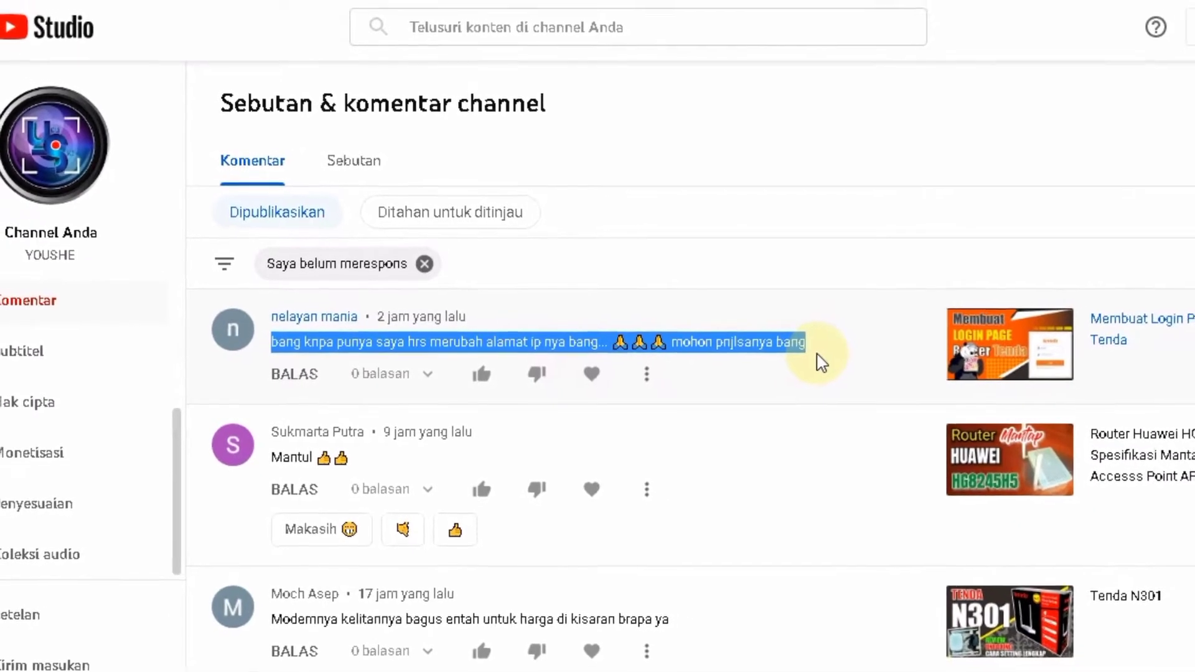
click(734, 357)
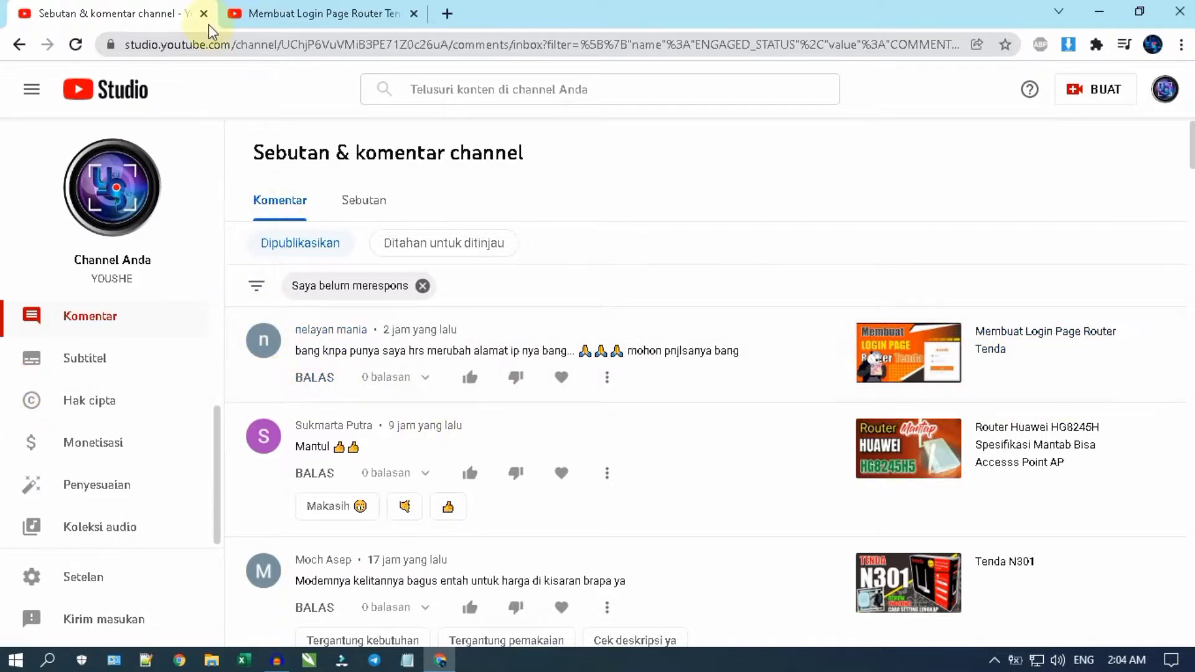
Step: Open the Tenda router page at 192.168.3.254 in a new browser tab
click(442, 14)
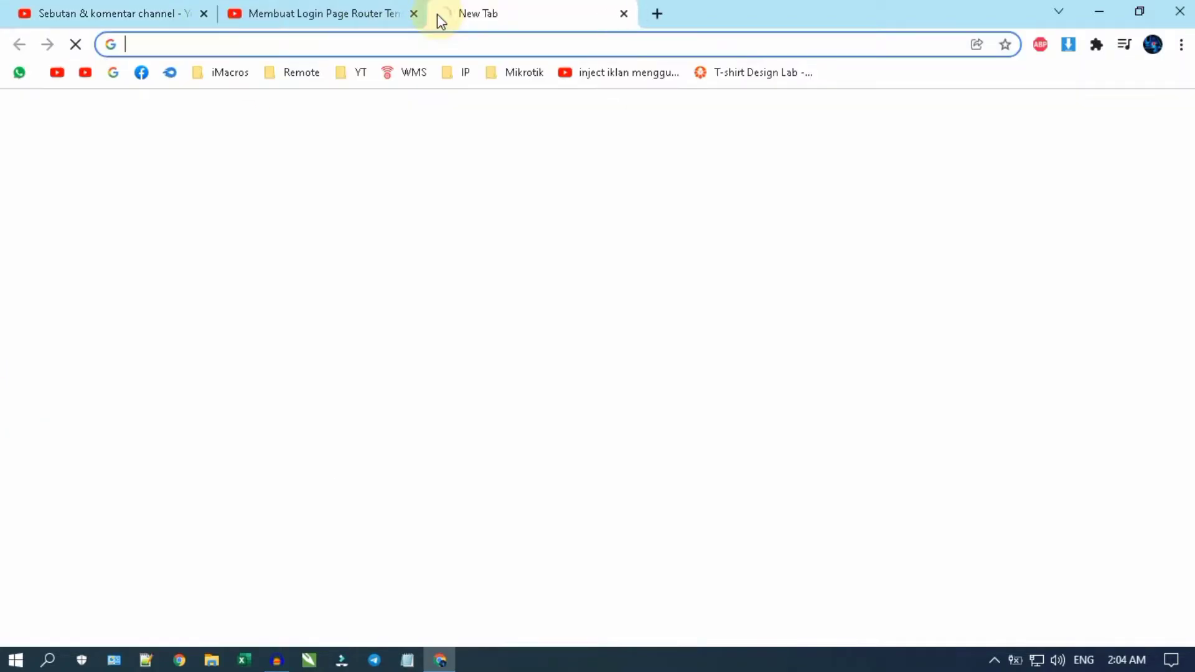
text(192)
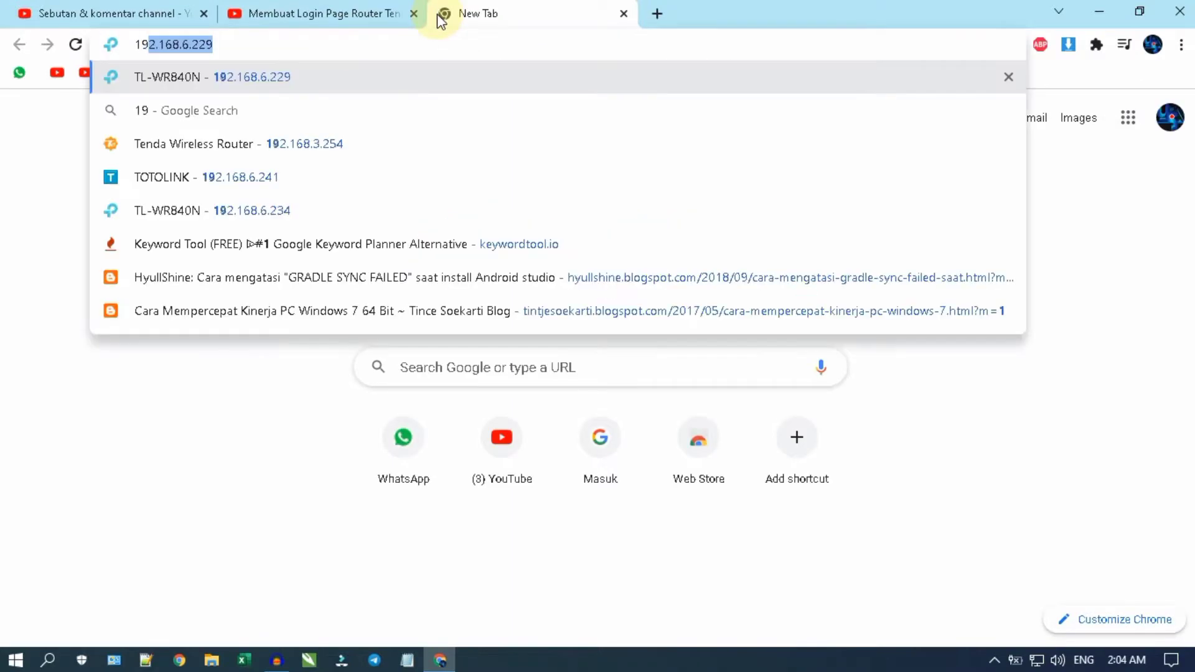
key(Right)
key(BackSpace)
key(BackSpace)
key(BackSpace)
key(BackSpace)
key(BackSpace)
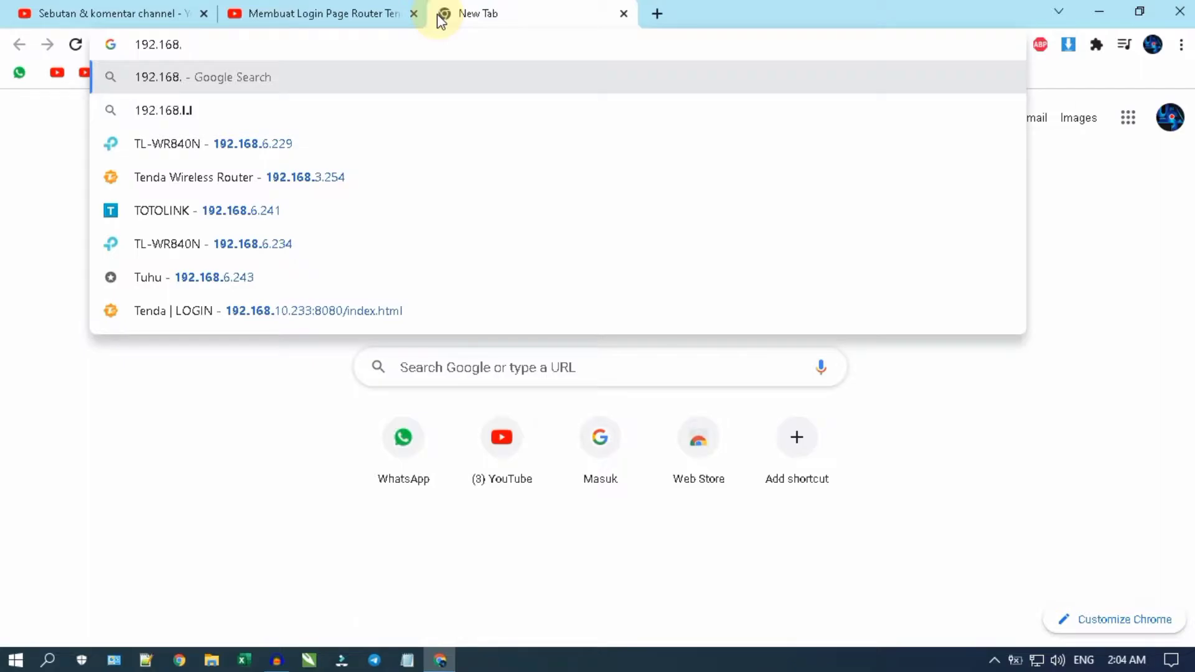
text(3.254)
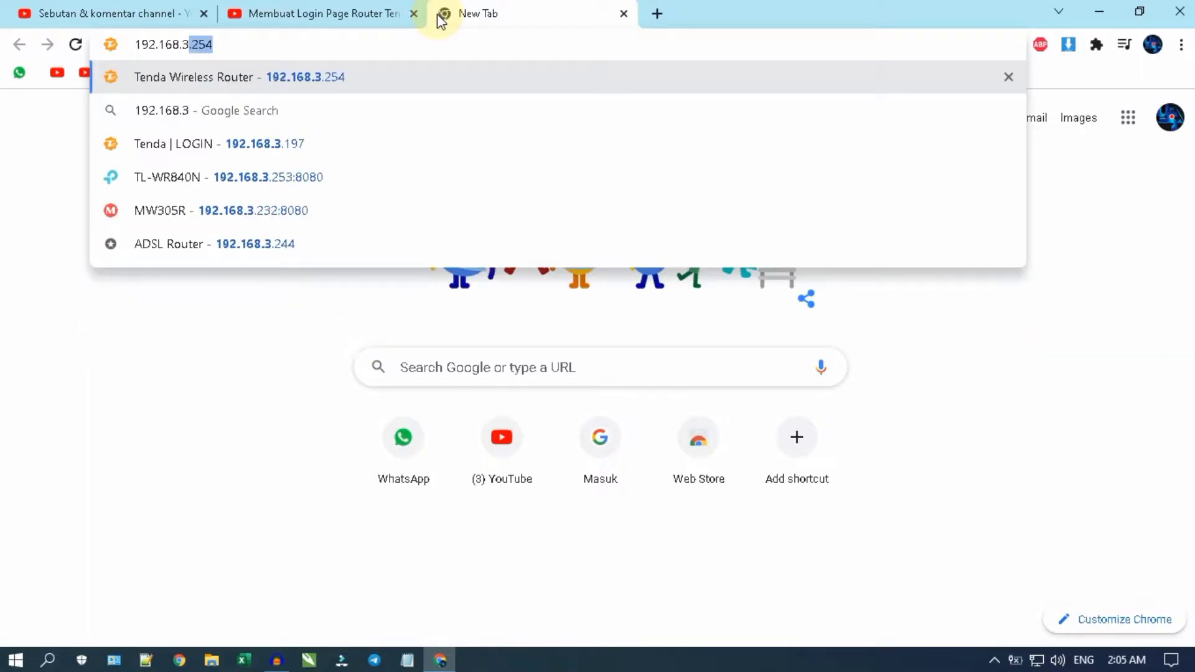
key(Right)
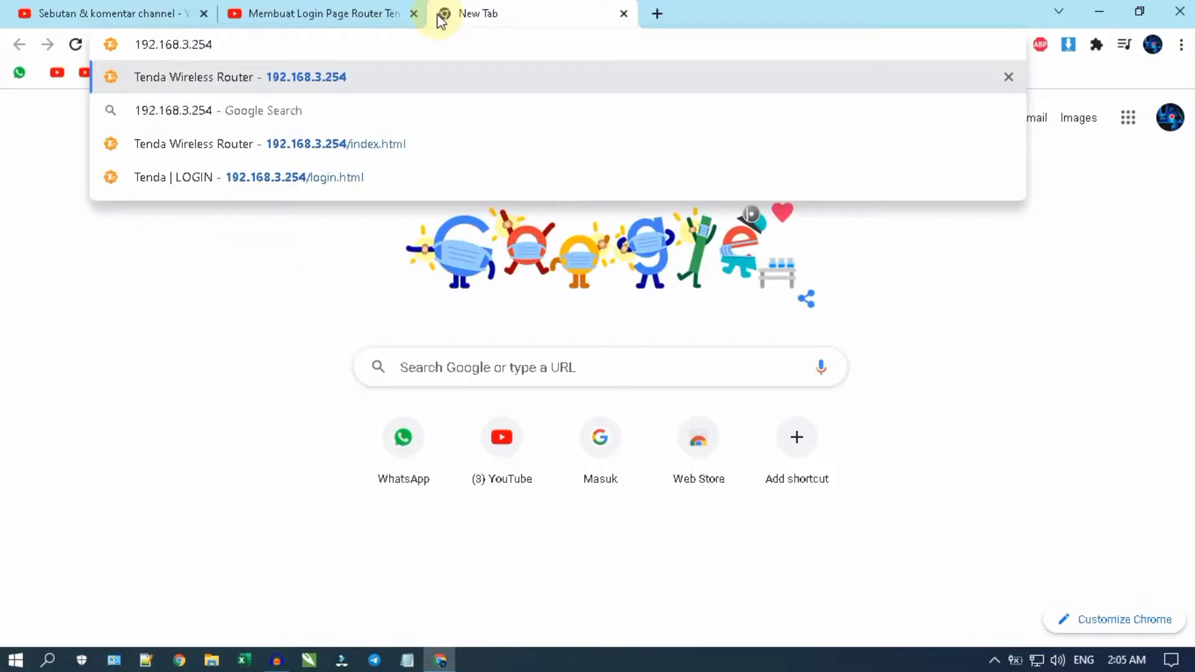
key(Return)
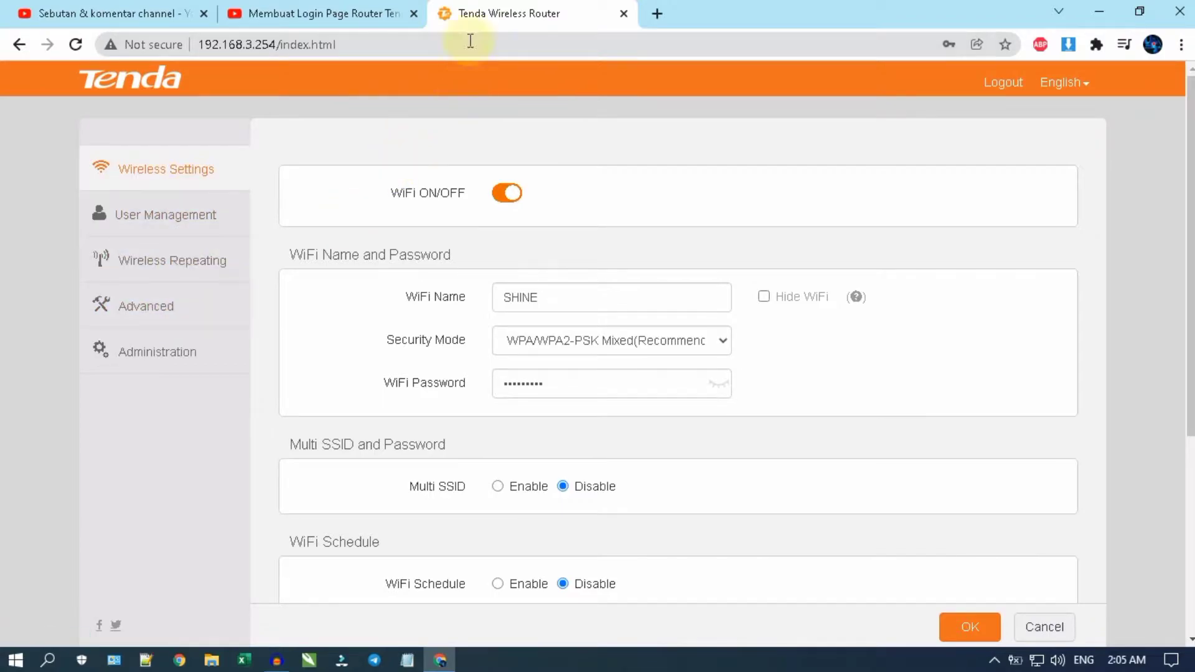
Step: Open the Tenda router page at 192.168.10.238:8080 in another new browser tab
click(649, 13)
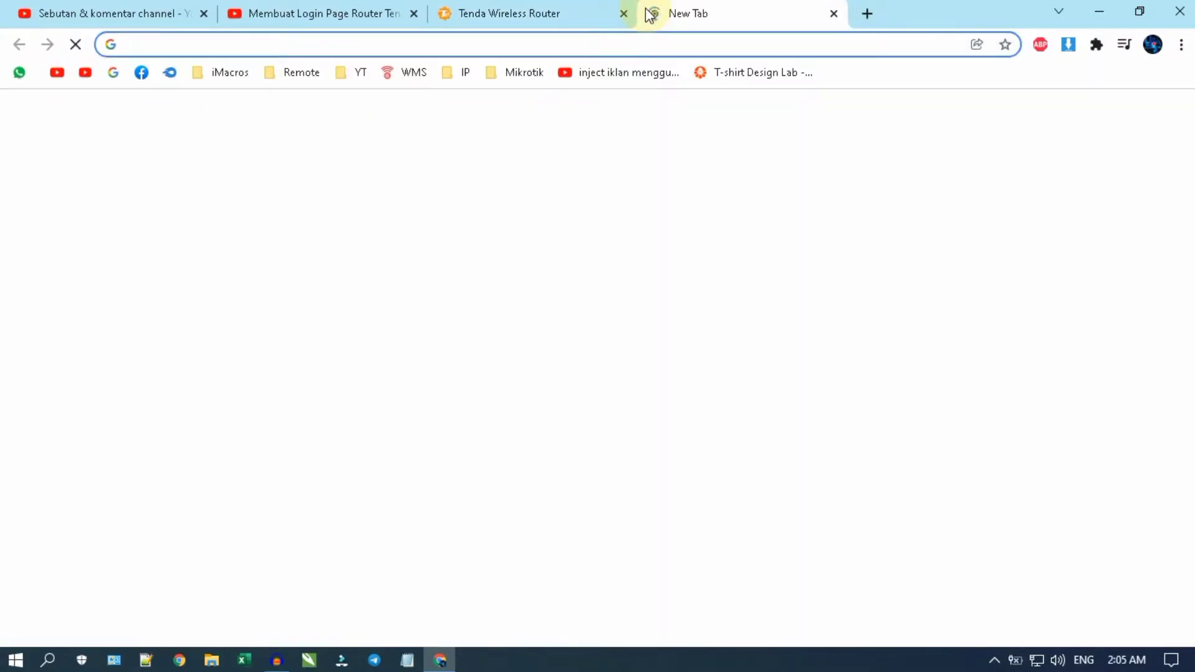
text(19)
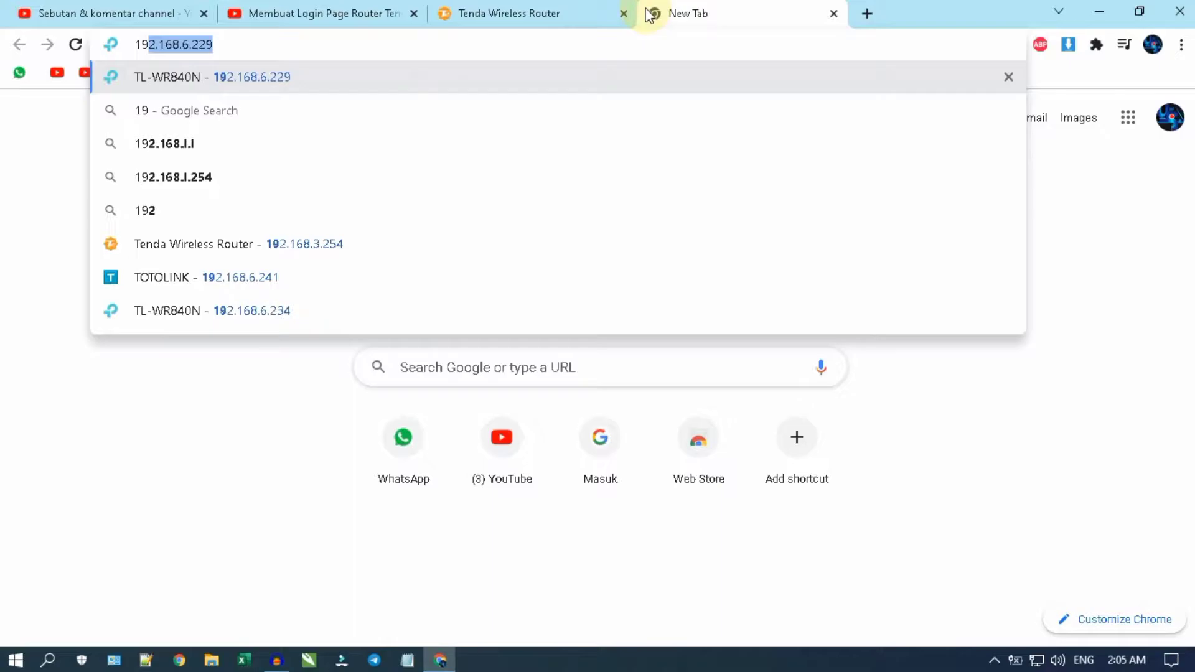
text(2.168.6.2)
key(BackSpace)
key(BackSpace)
key(BackSpace)
key(BackSpace)
key(BackSpace)
text(.10)
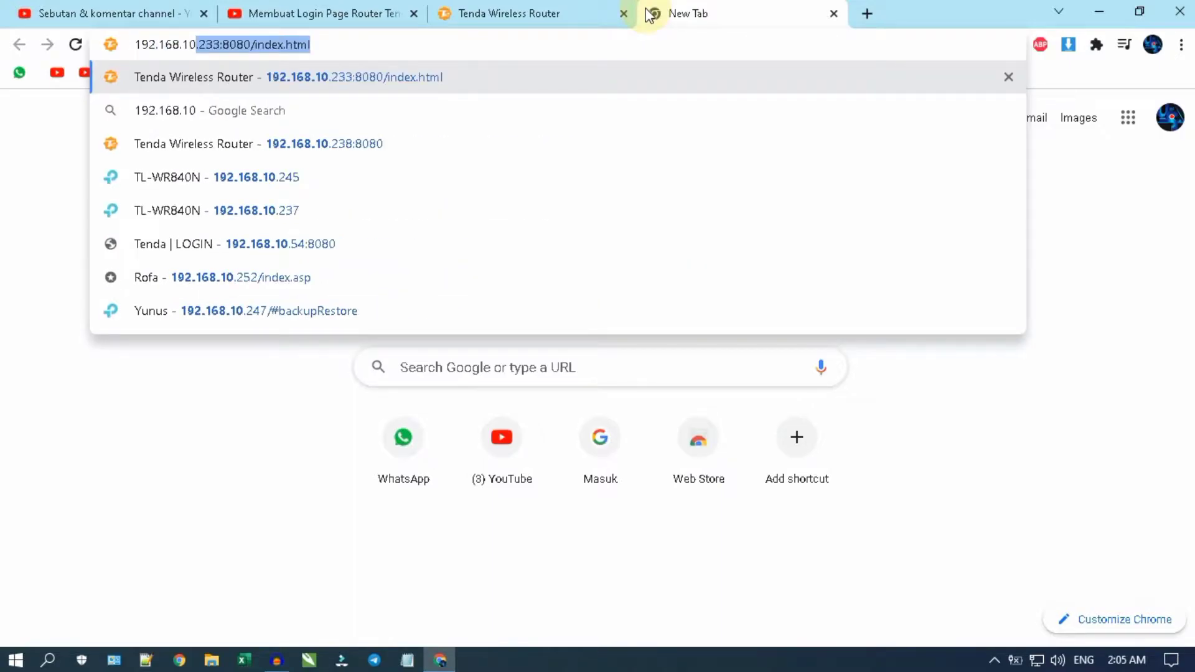
key(Right)
key(BackSpace)
key(BackSpace)
key(BackSpace)
key(BackSpace)
key(BackSpace)
key(BackSpace)
key(BackSpace)
key(BackSpace)
key(BackSpace)
key(BackSpace)
key(BackSpace)
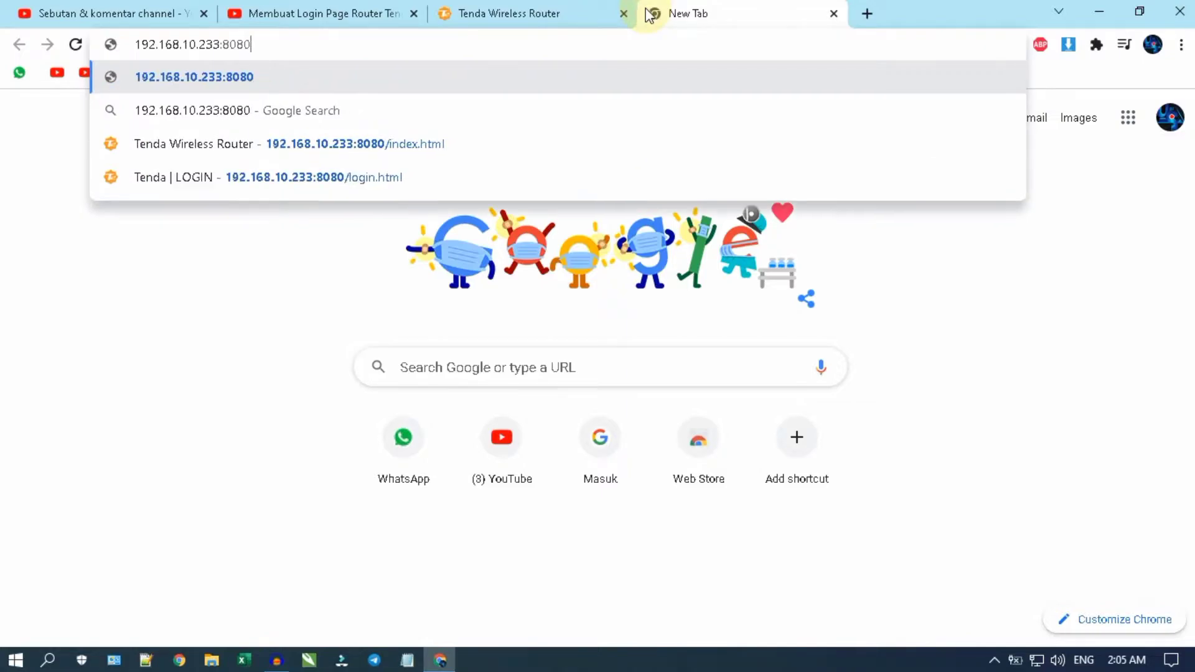
key(BackSpace)
key(BackSpace)
key(BackSpace)
key(BackSpace)
key(BackSpace)
key(BackSpace)
key(BackSpace)
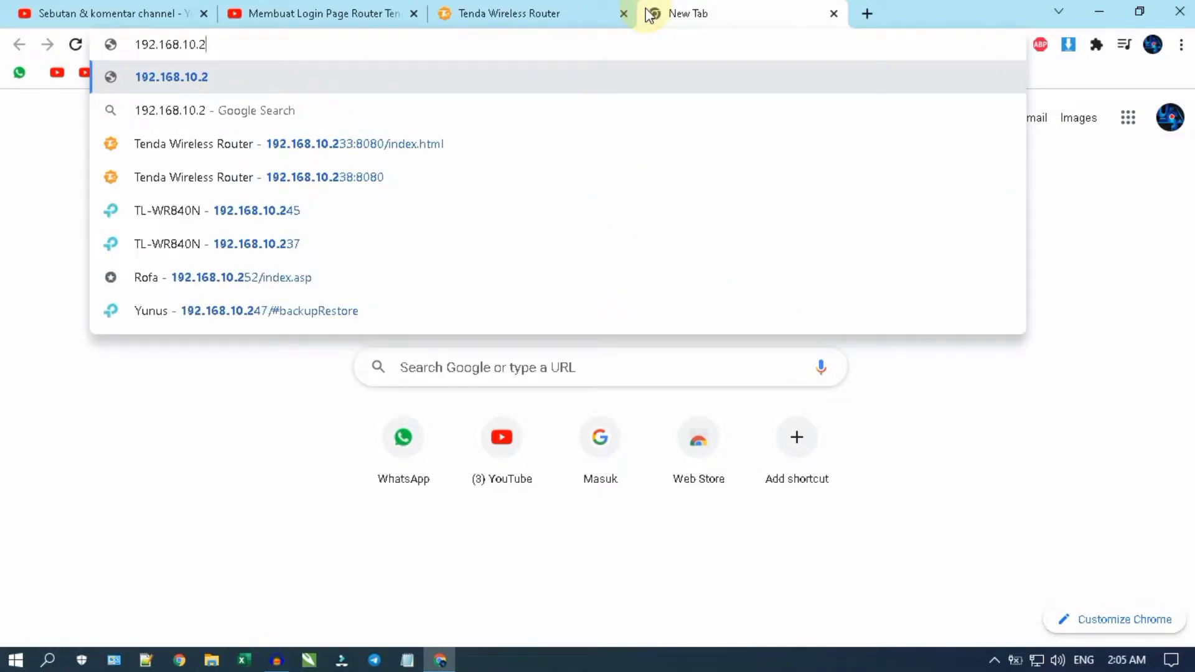
text(38)
key(Return)
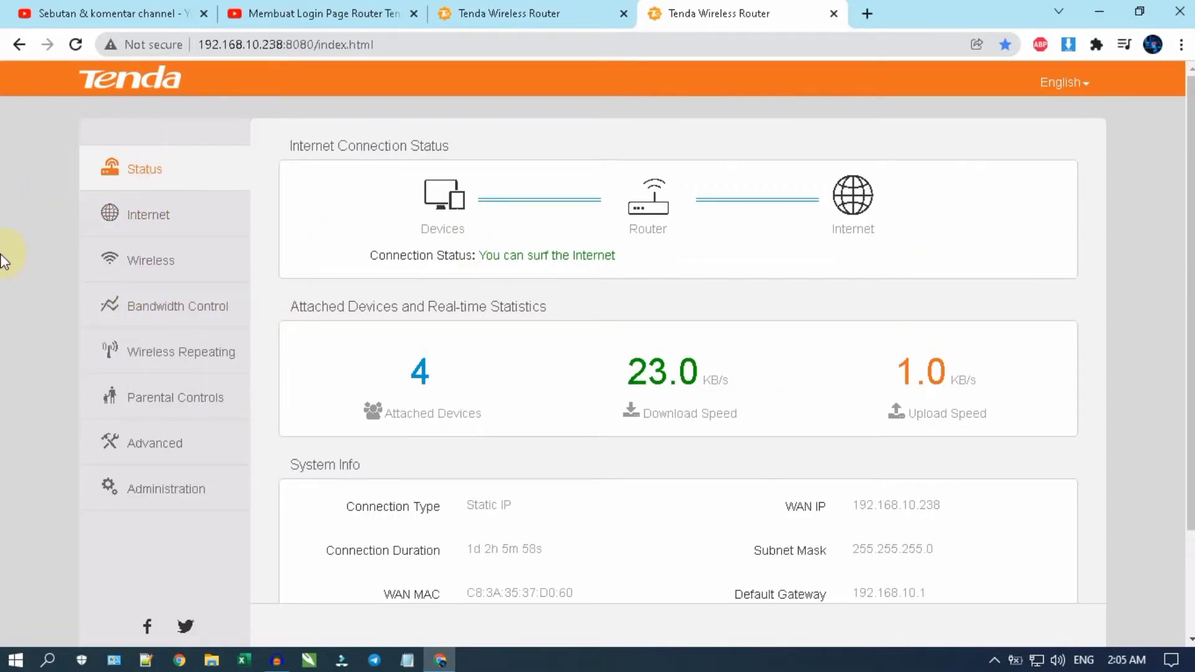
Step: Close the 192.168.3.254 router tab and recheck the viewer comments under the Tenda login page video
click(501, 13)
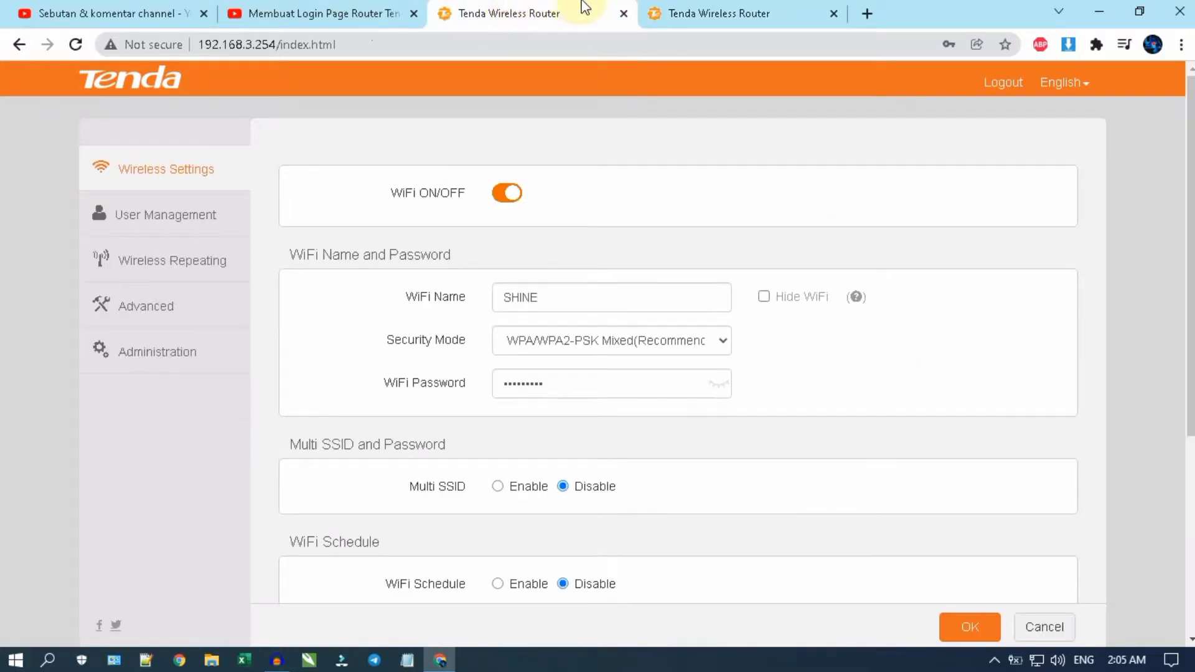
click(623, 14)
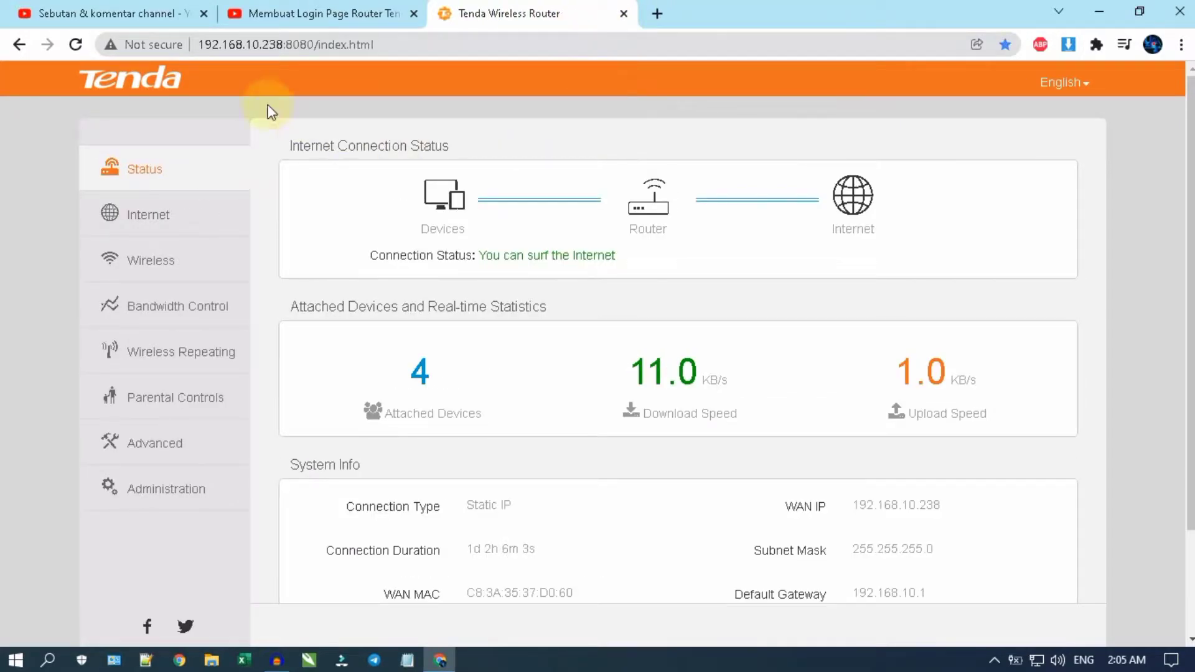
click(382, 13)
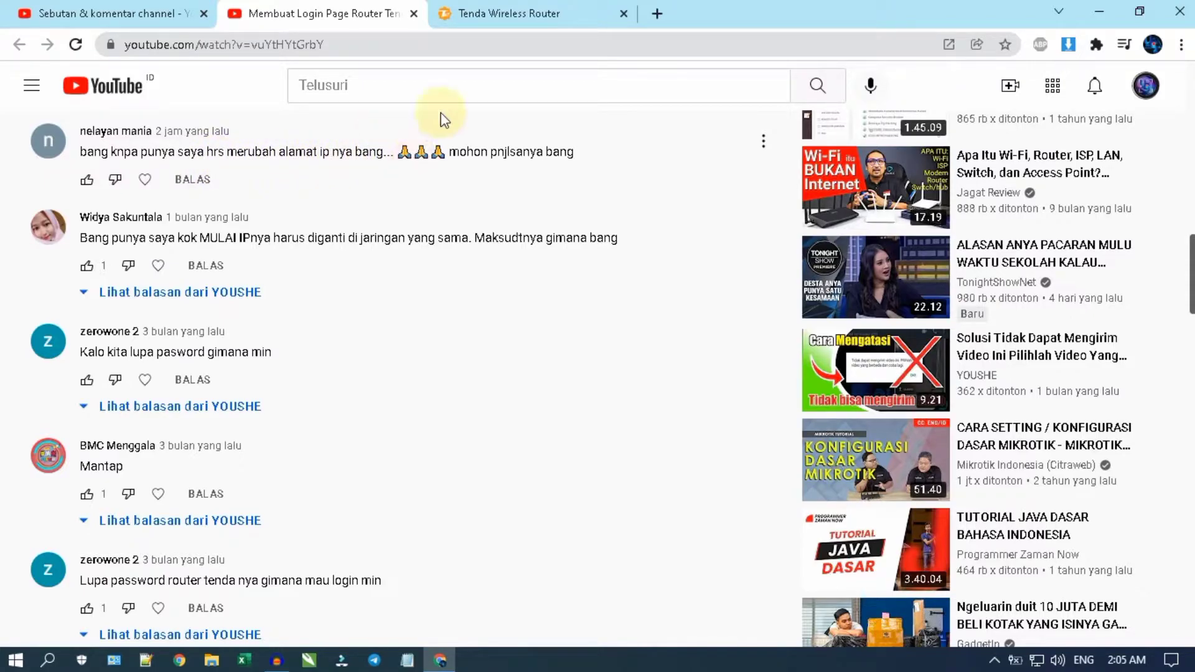
click(504, 13)
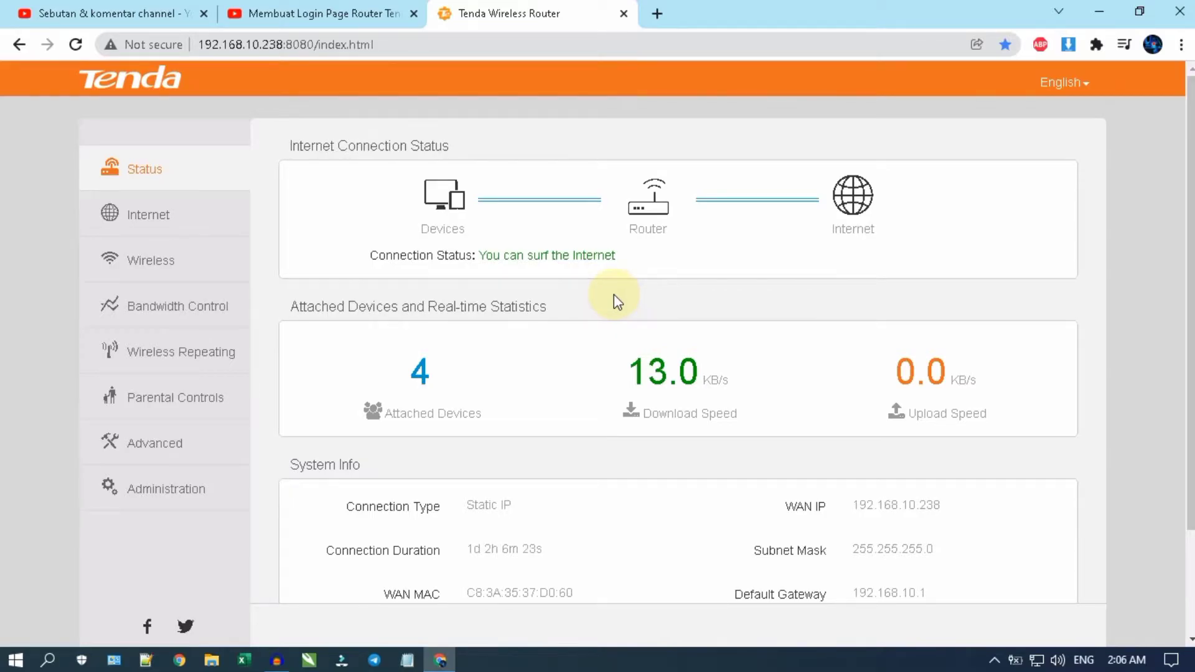
Step: Examine the connection status and system info on the 192.168.10.238 router's status page
scroll(224, 407, down, 3)
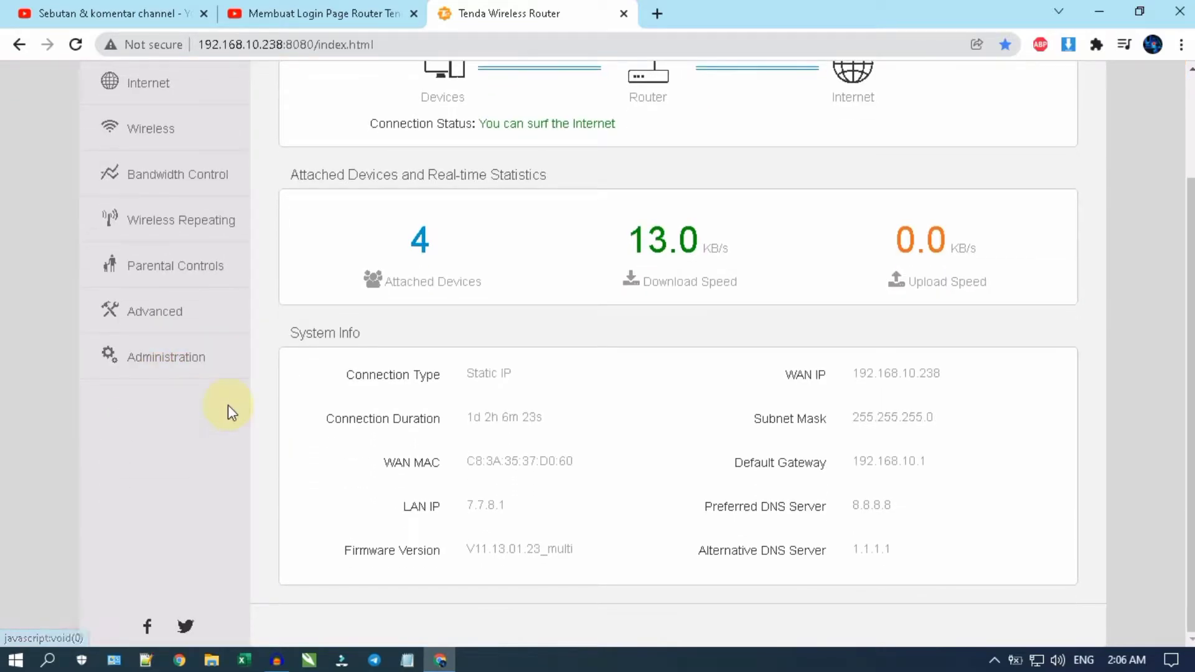
scroll(228, 408, up, 3)
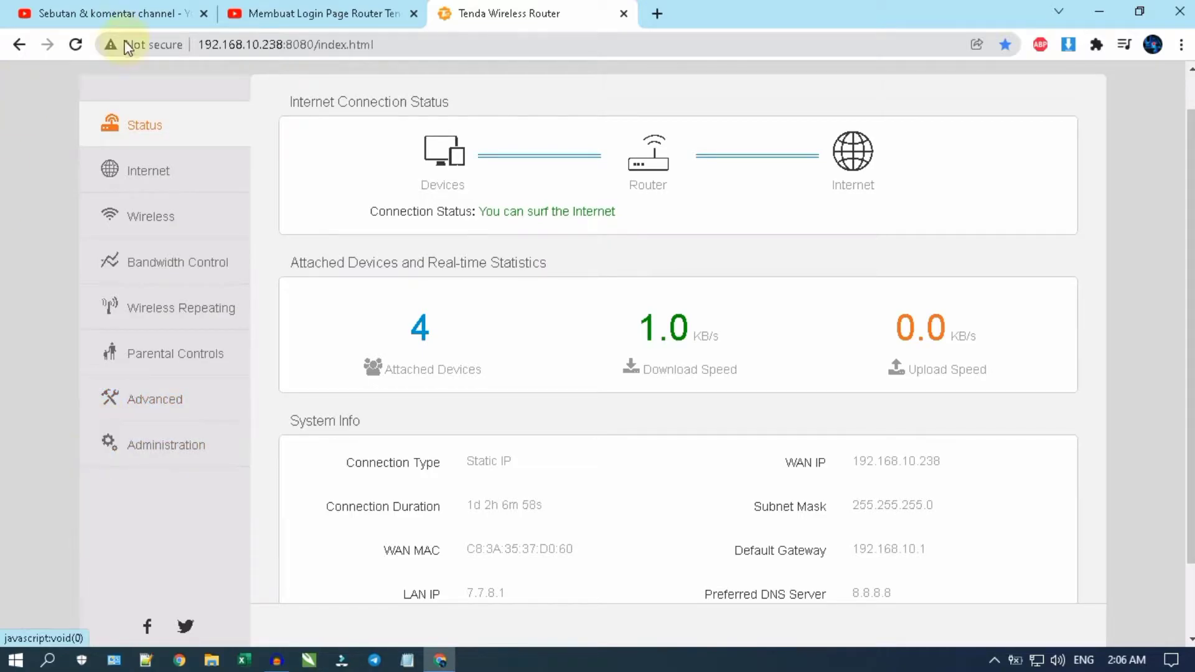
click(50, 33)
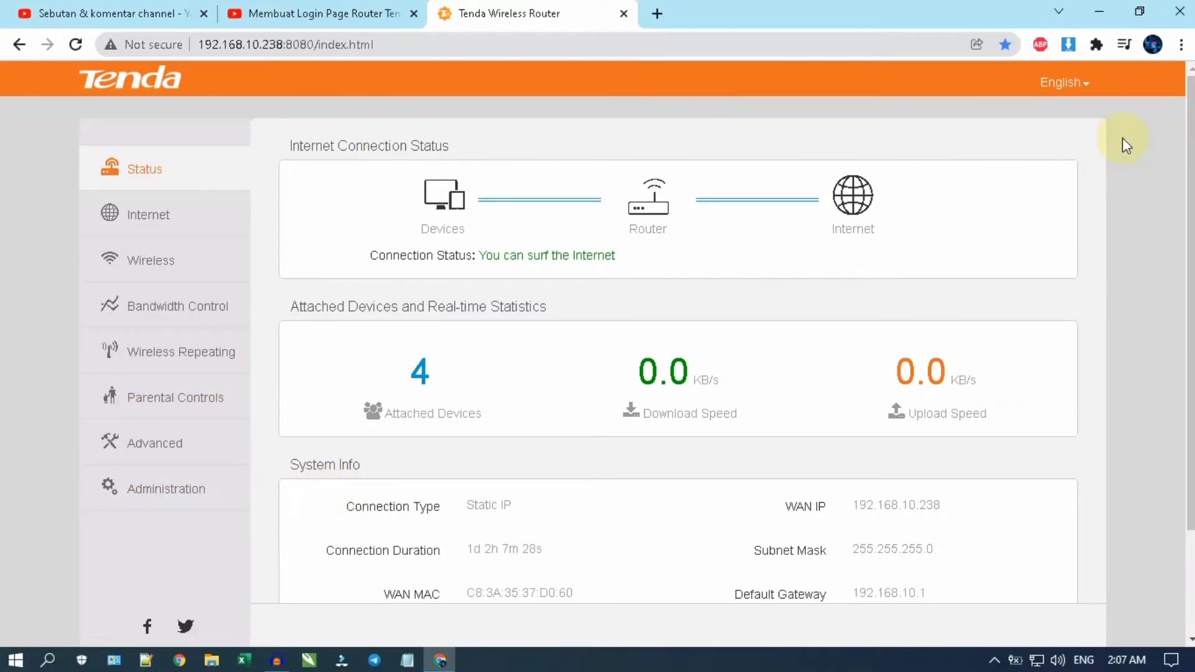
Step: Open the router's Administration settings with the login password, WAN and LAN parameters
scroll(125, 206, down, 2)
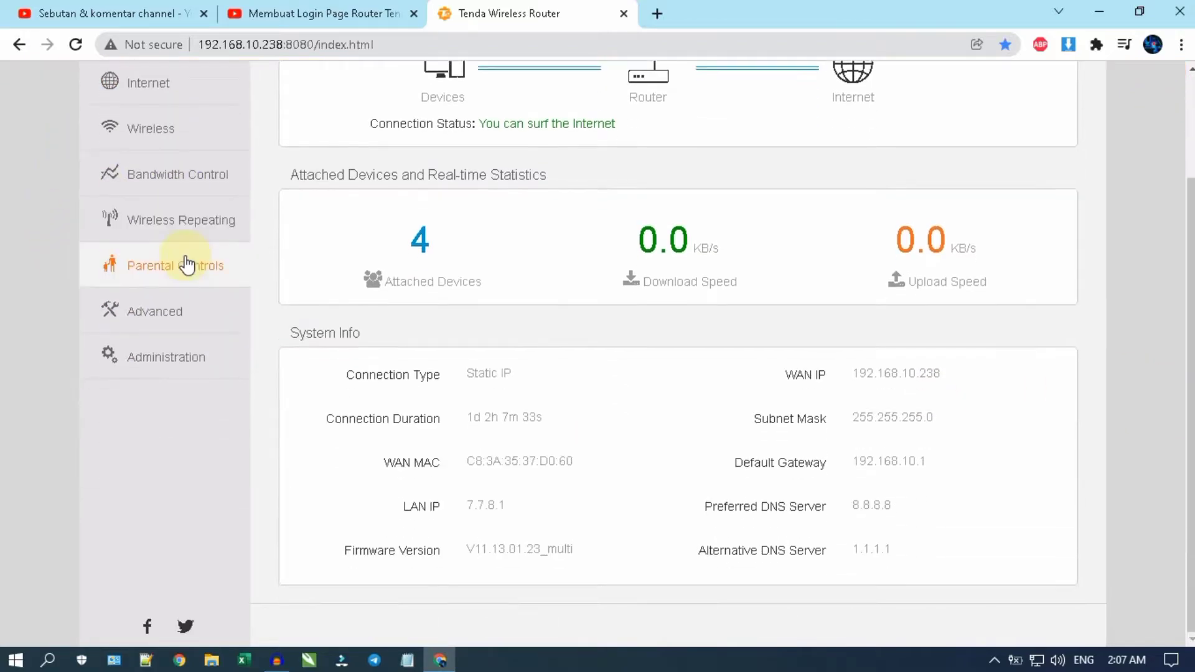
click(102, 120)
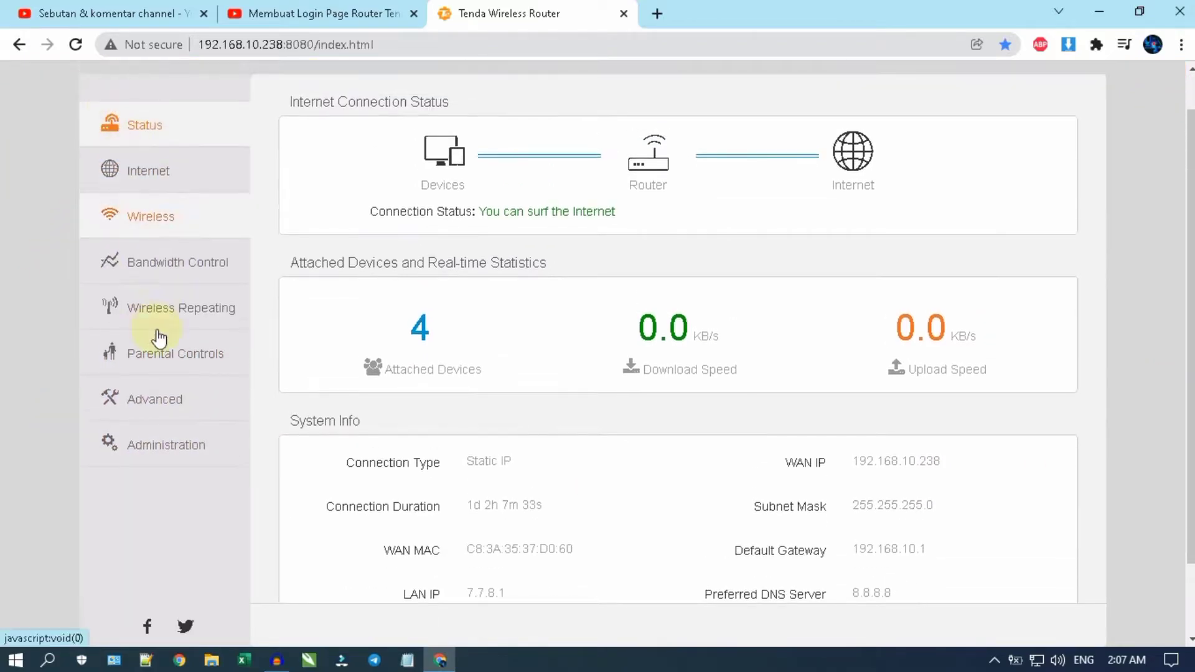
click(187, 456)
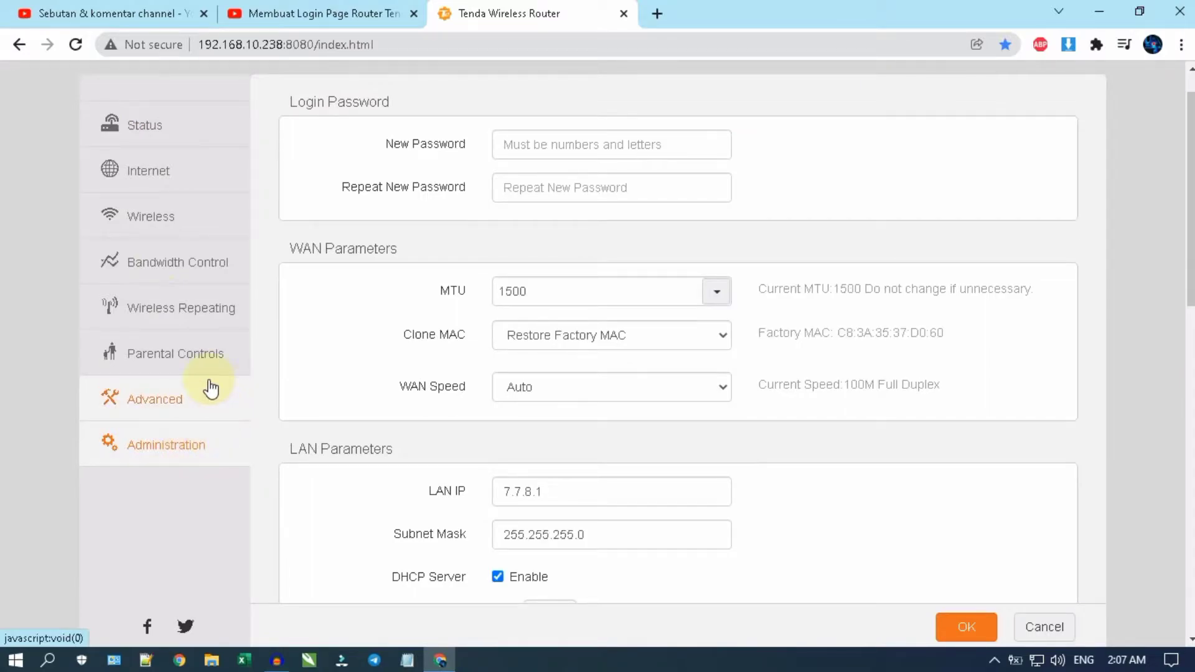
scroll(607, 391, down, 1)
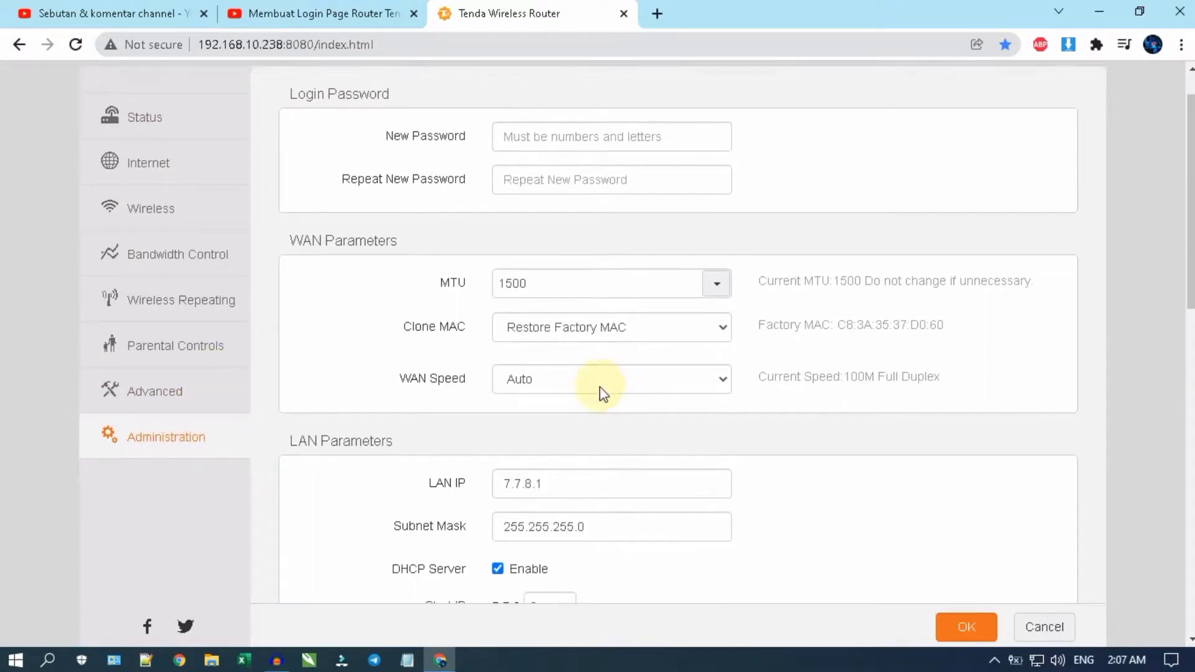
Step: Examine the LAN Parameters section of the Administration settings, from the LAN IP to the DHCP address range and DNS servers
scroll(602, 392, down, 3)
scroll(443, 211, up, 3)
scroll(305, 162, up, 2)
scroll(248, 430, down, 3)
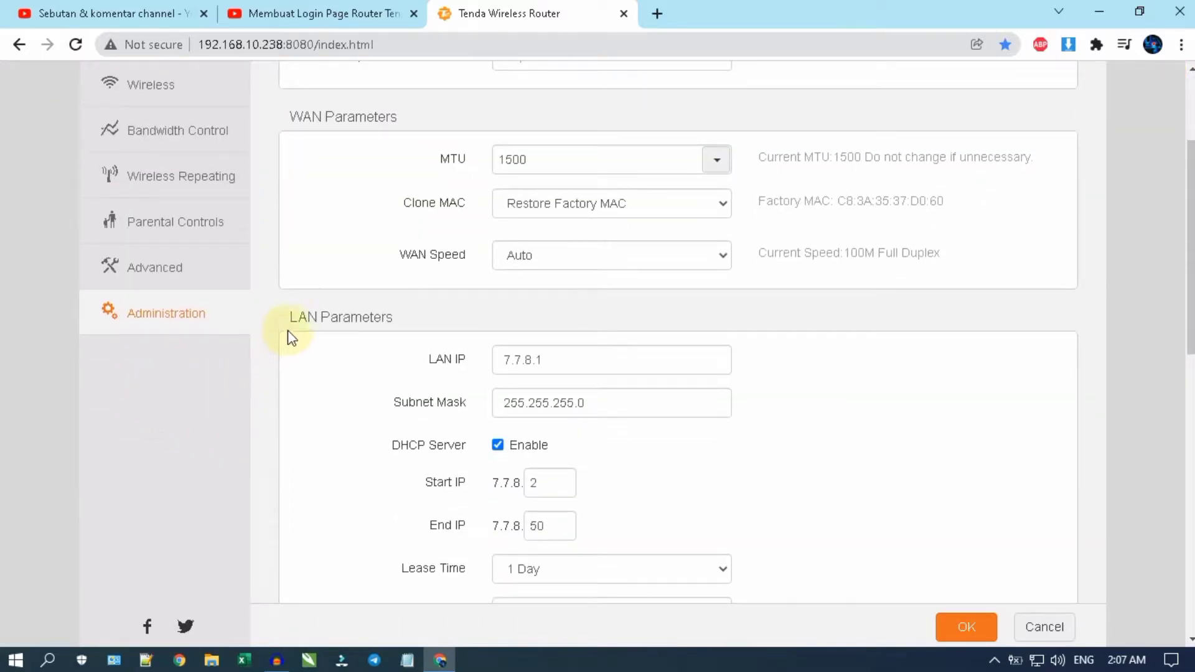
drag(289, 316, 428, 320)
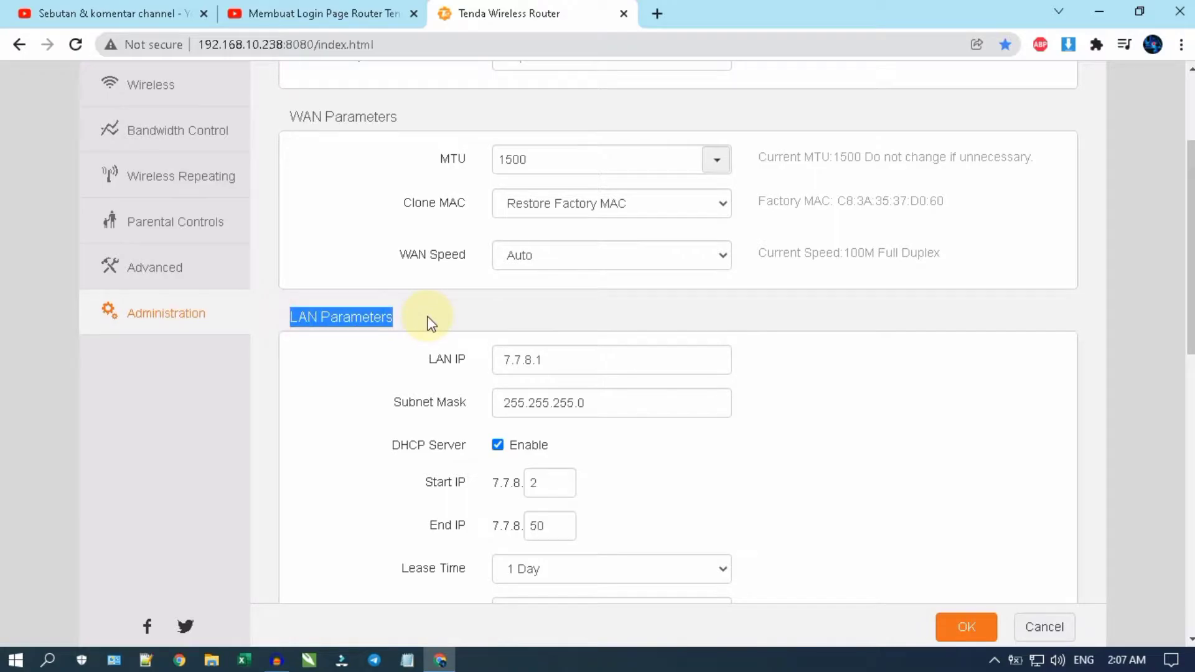
triple_click(358, 321)
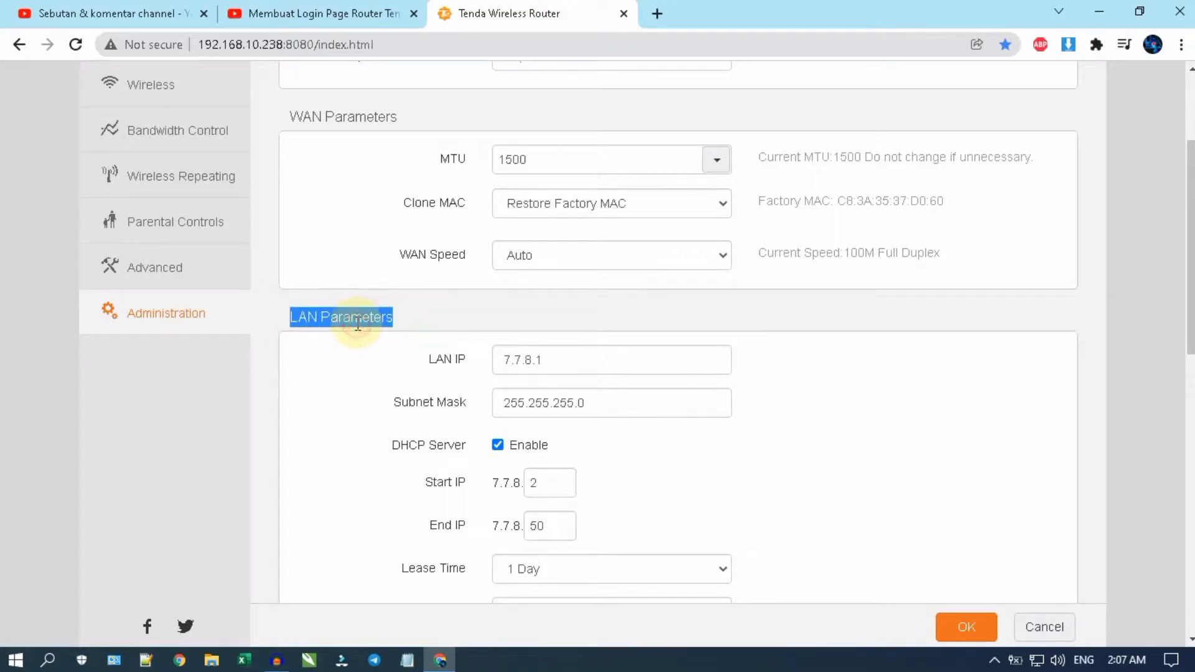
click(358, 322)
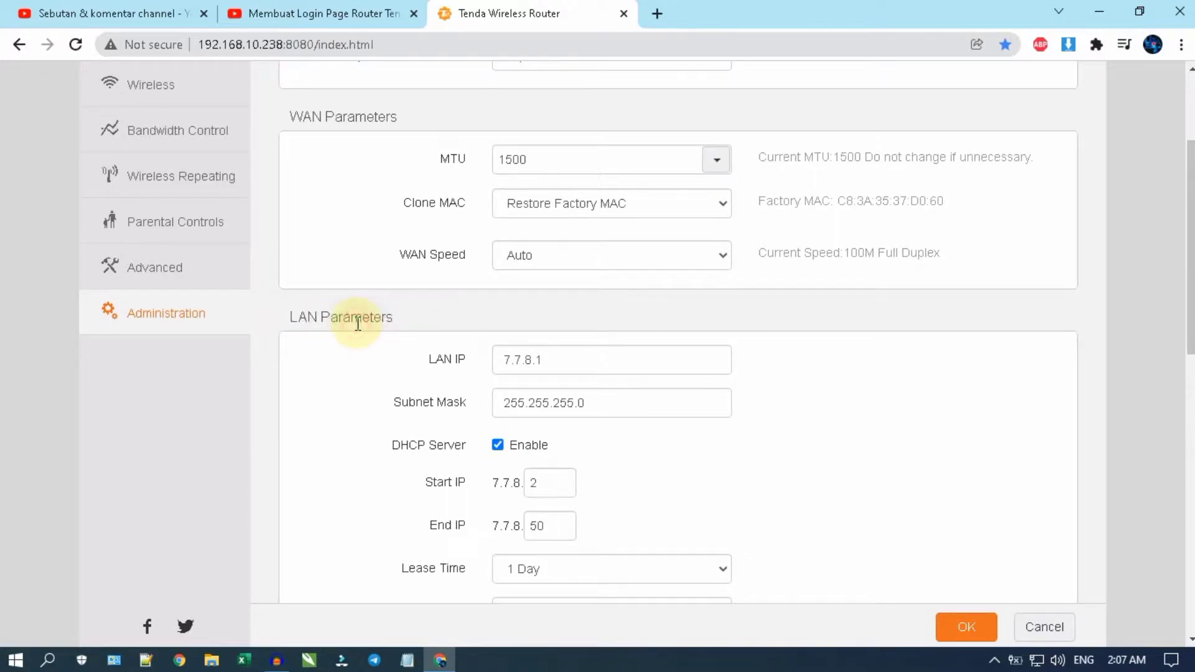
scroll(361, 330, down, 4)
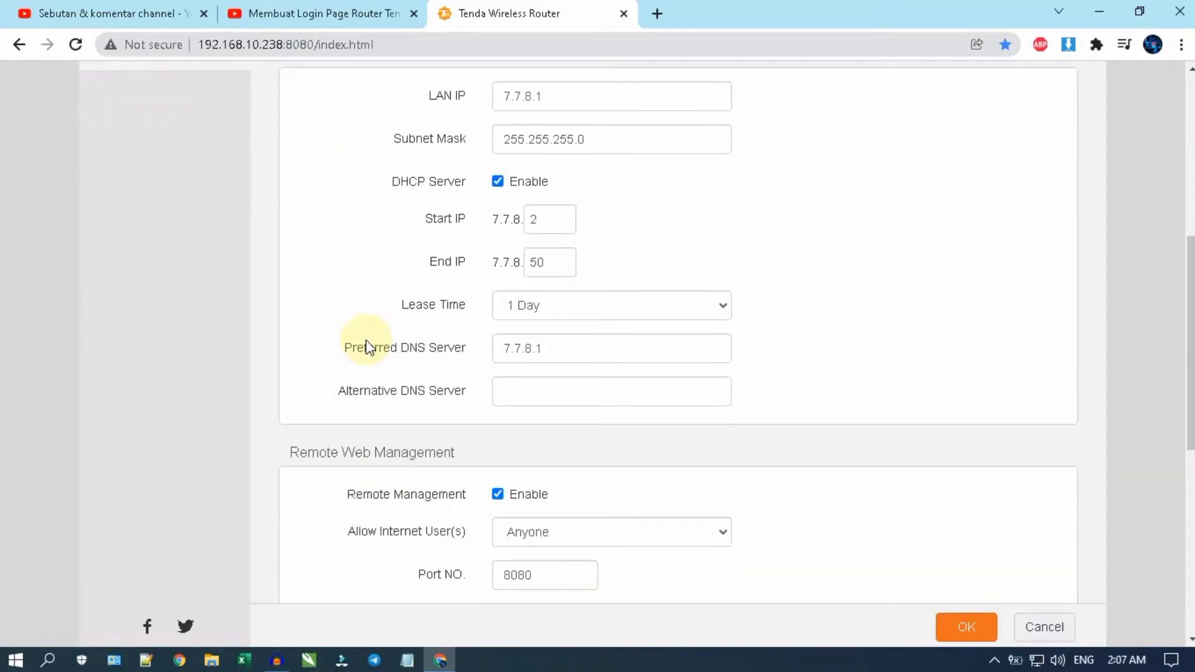
scroll(366, 347, up, 1)
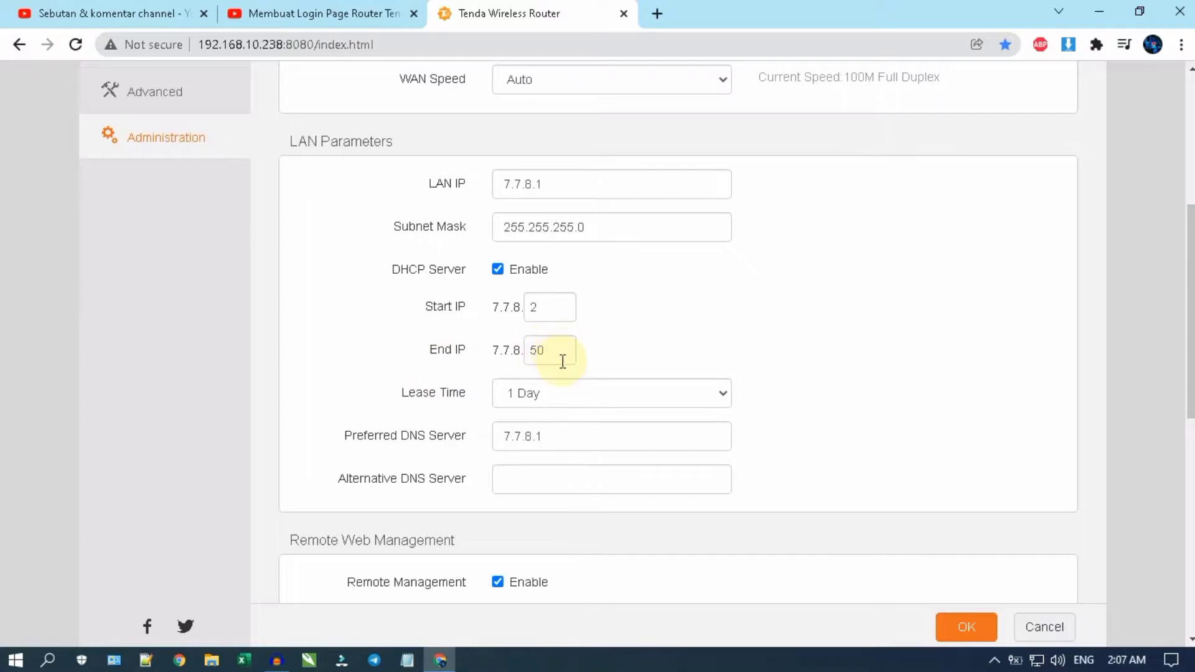
scroll(560, 360, down, 1)
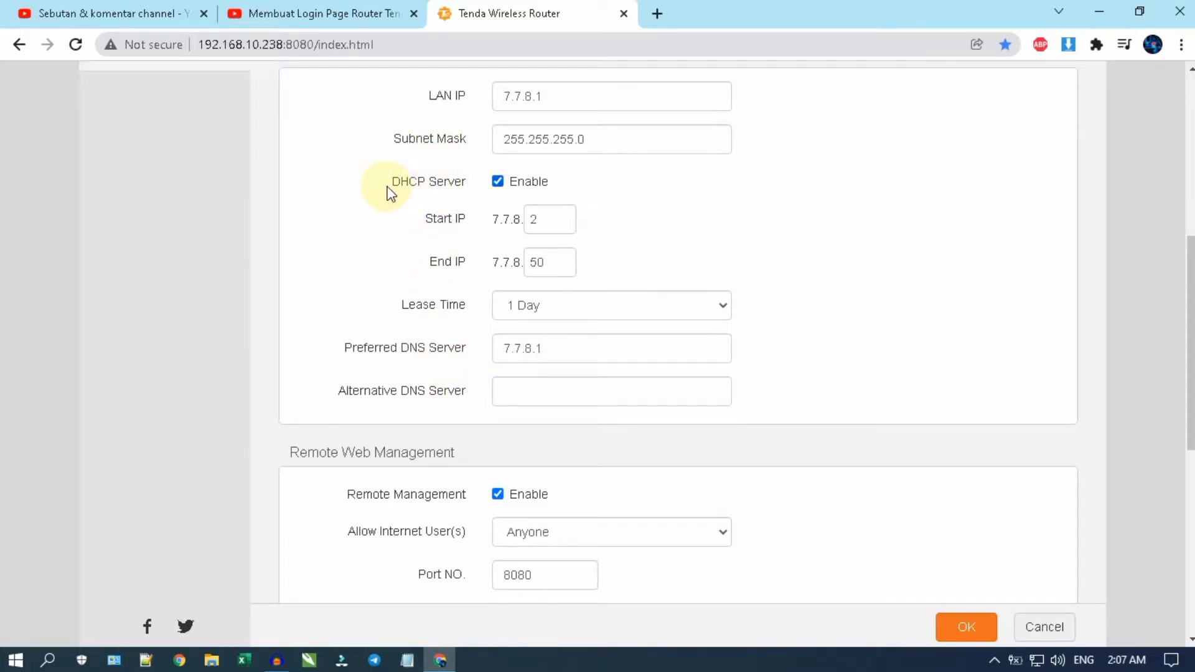
Step: Disable the DHCP server in the LAN parameters
drag(392, 185, 465, 182)
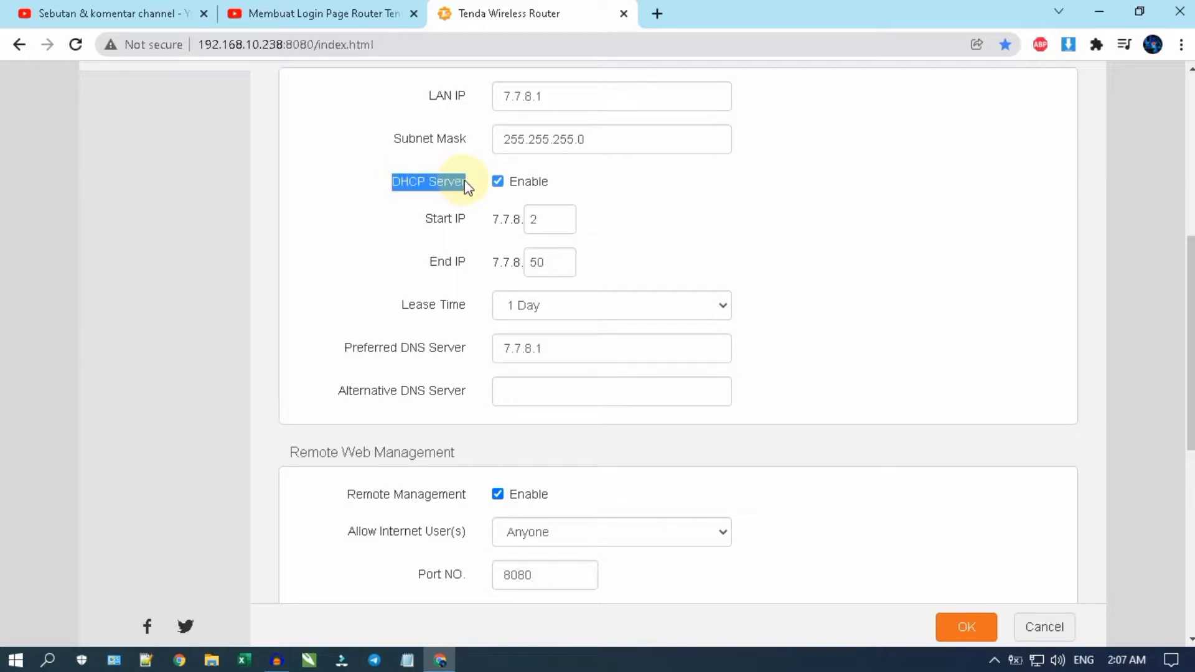
click(499, 185)
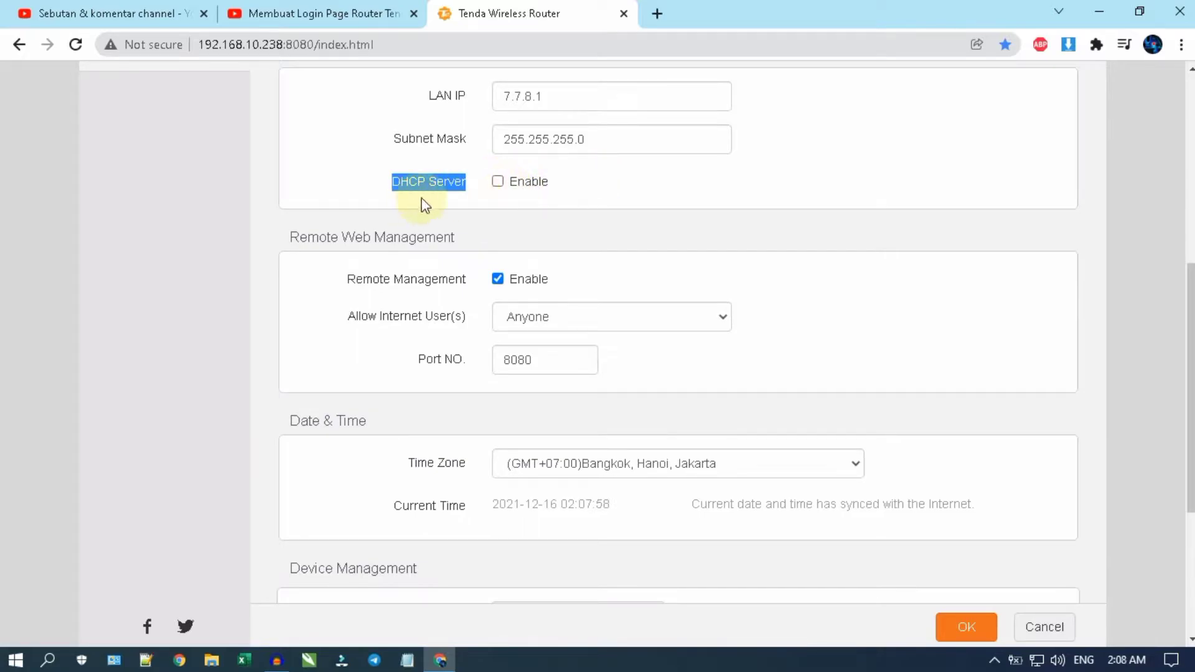
click(395, 187)
click(395, 187)
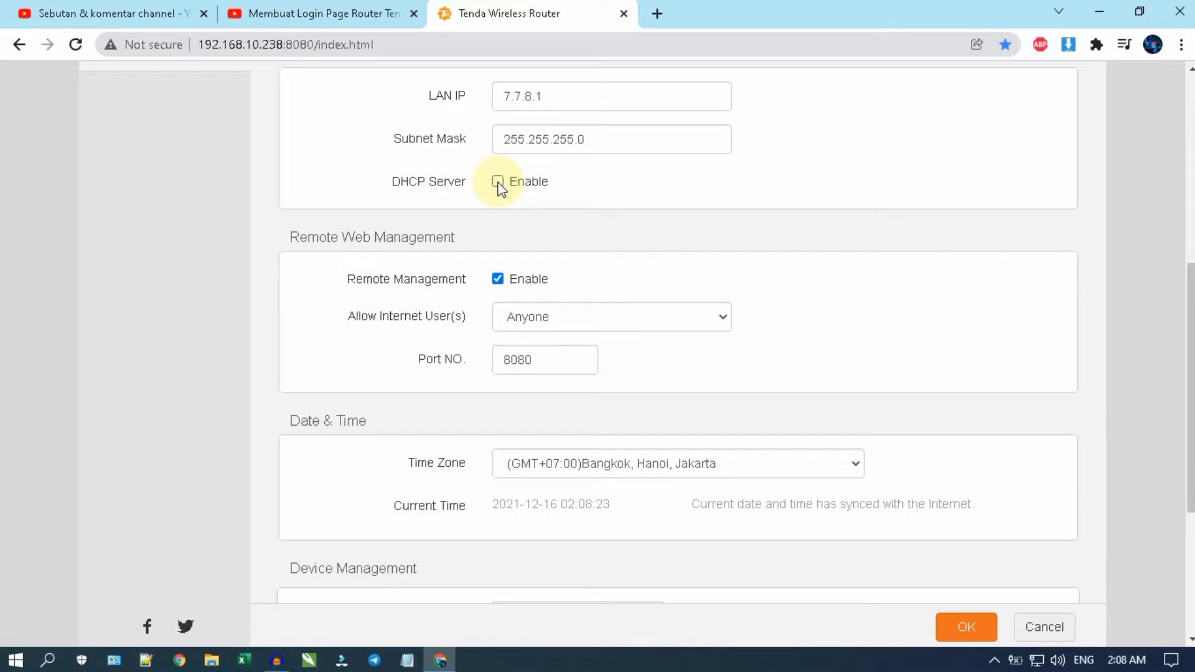
Step: Review the rest of the Administration settings, including the WAN, LAN and Remote Web Management sections
scroll(500, 187, up, 7)
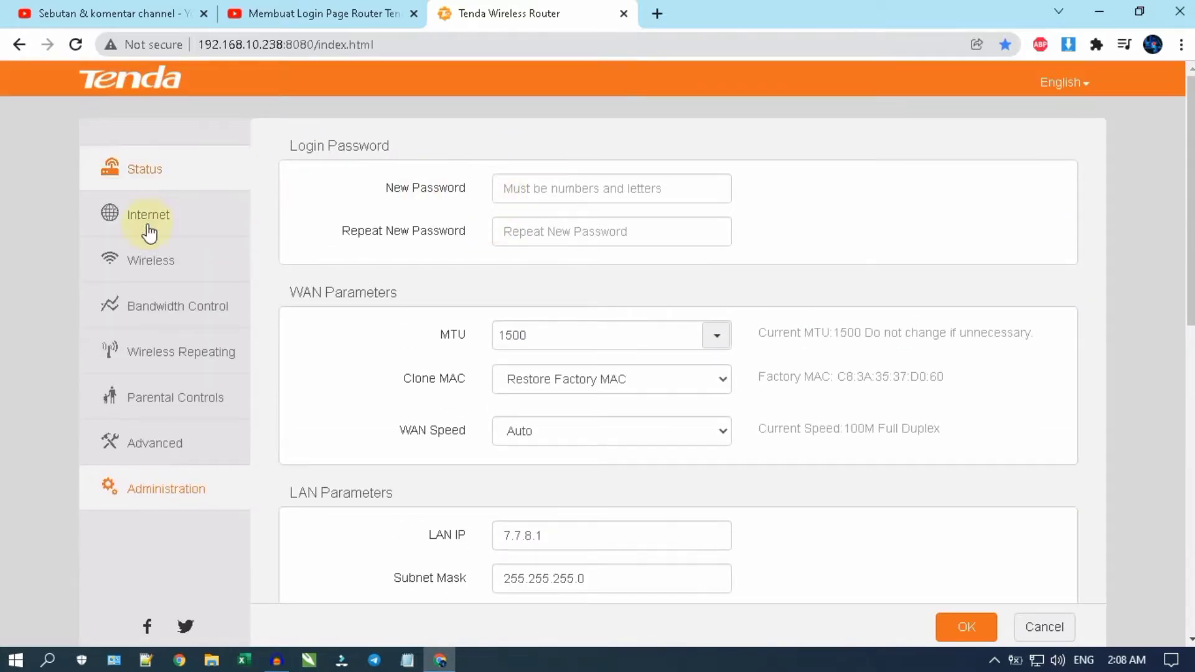
scroll(176, 315, down, 8)
scroll(176, 315, up, 3)
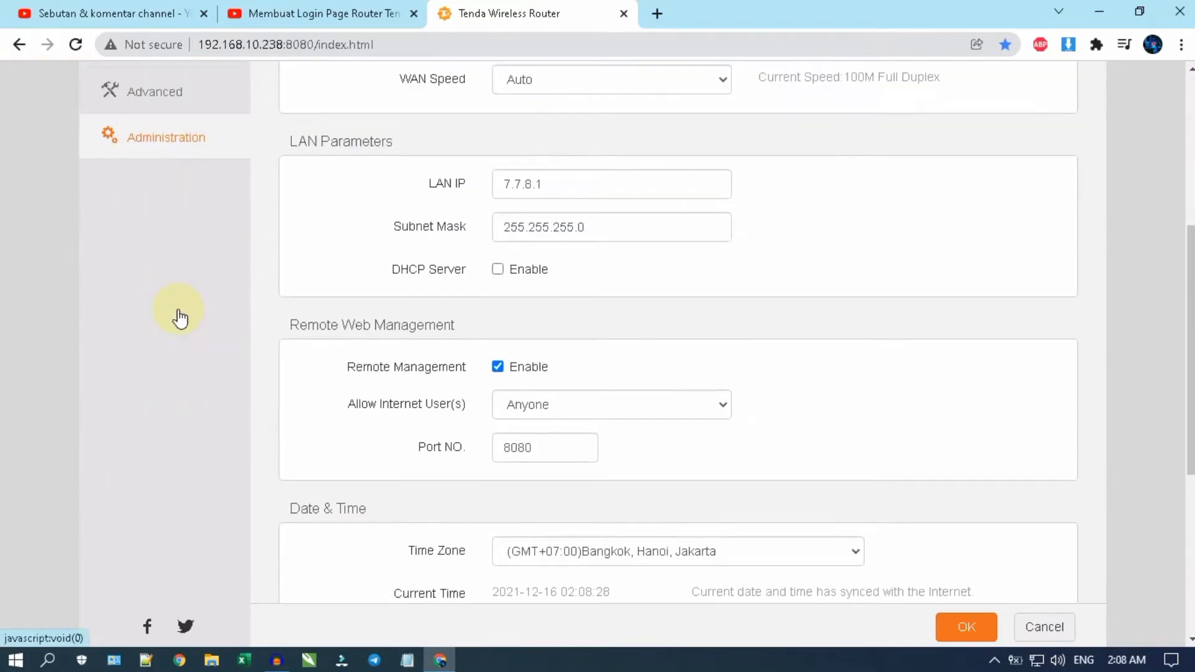
scroll(180, 317, down, 4)
scroll(186, 353, up, 3)
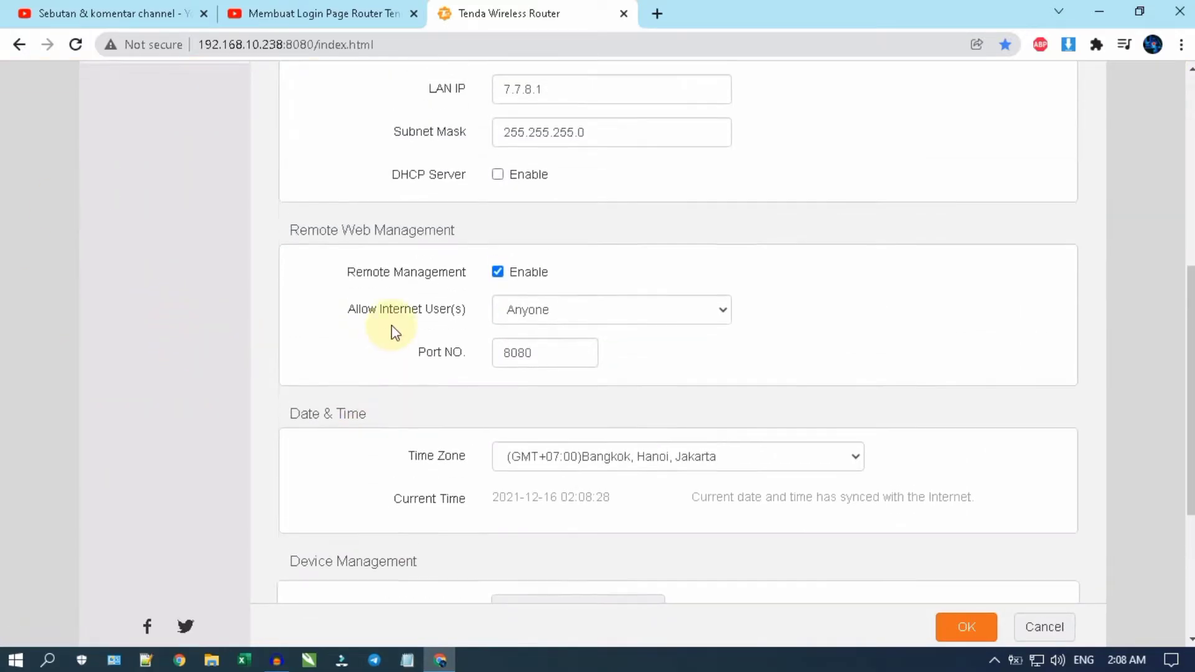
scroll(467, 286, up, 4)
scroll(499, 409, down, 2)
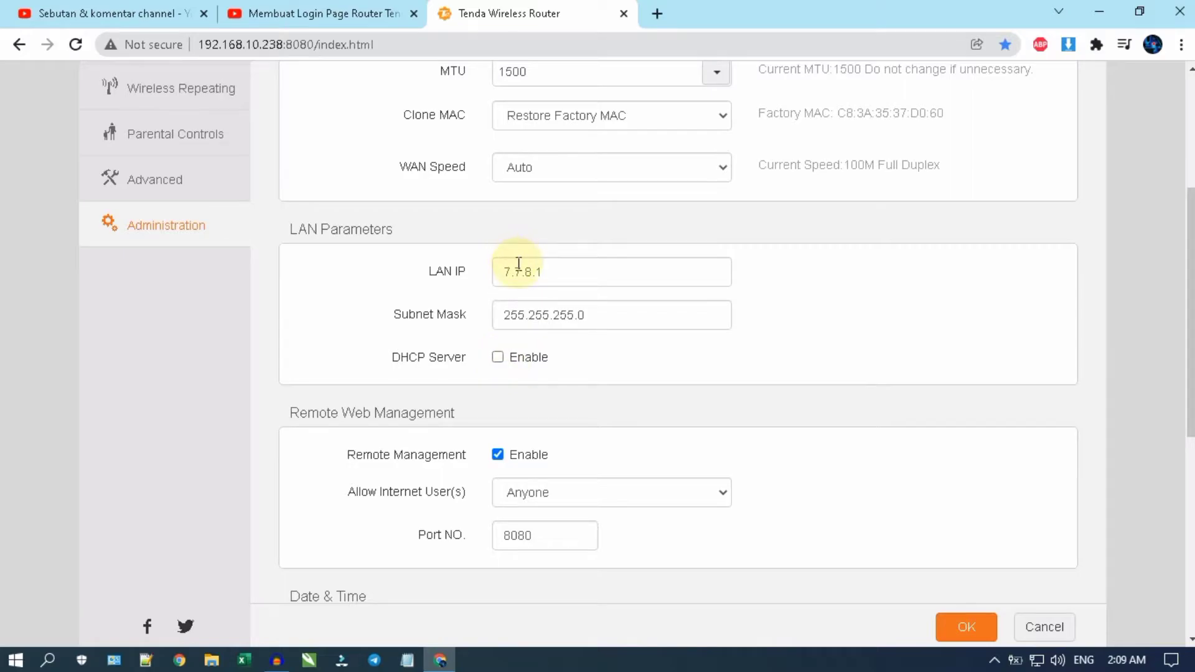
Step: Re-enable the DHCP server in the LAN parameters
scroll(519, 264, up, 1)
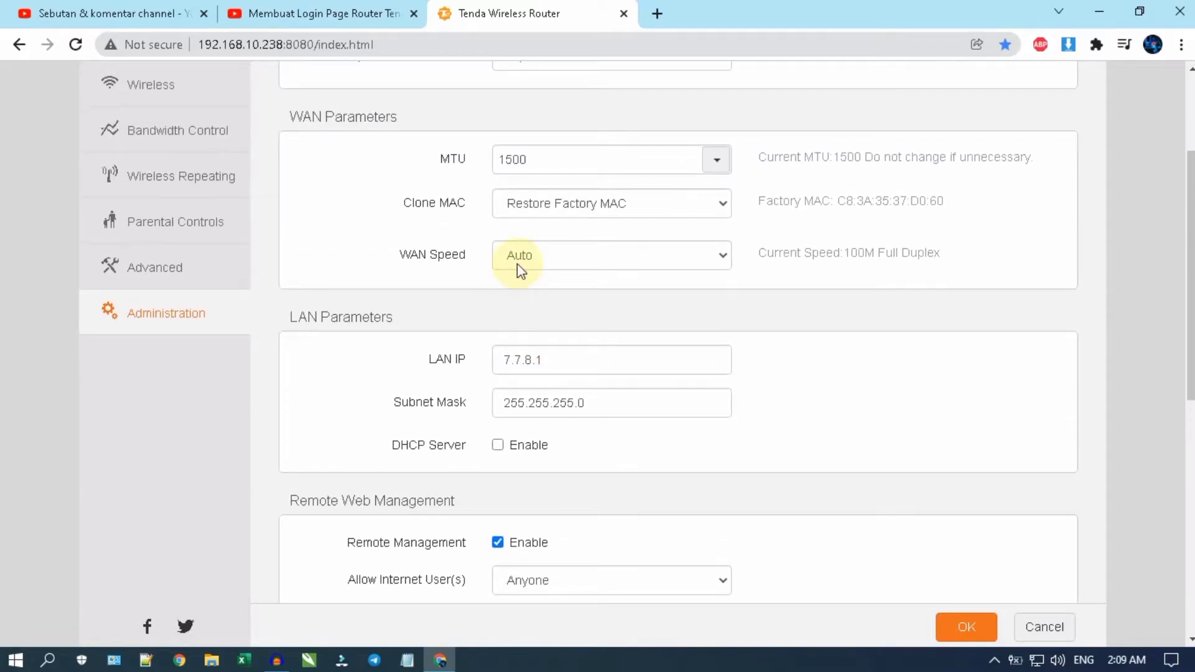
scroll(520, 268, up, 2)
scroll(518, 269, down, 3)
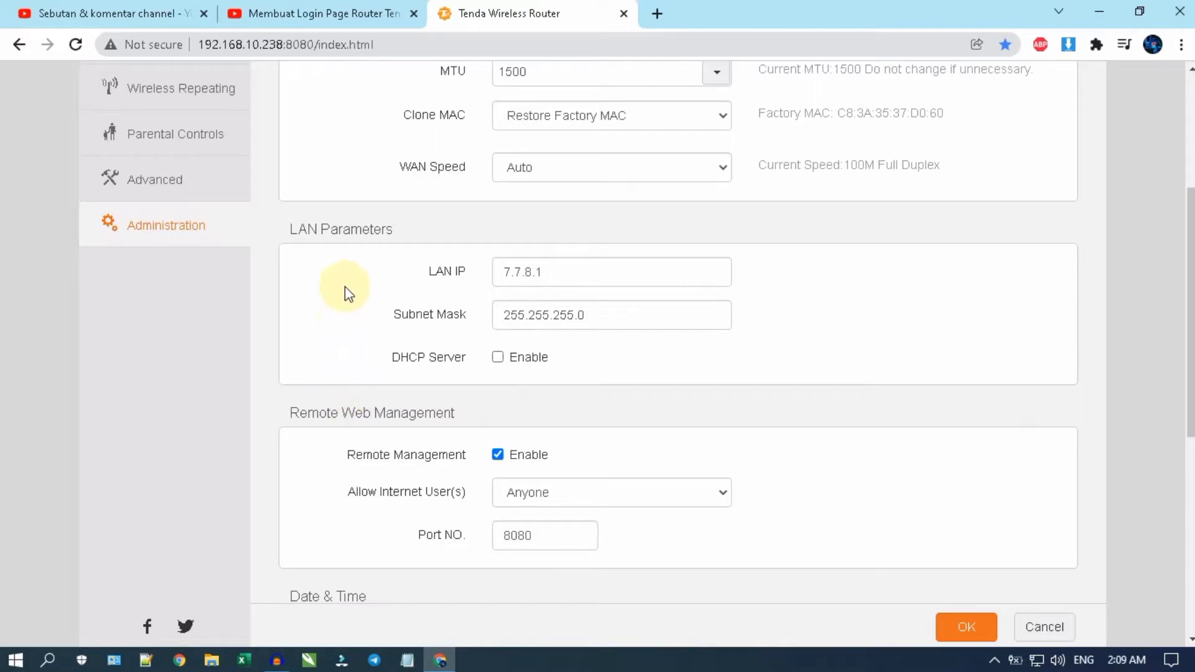
click(497, 359)
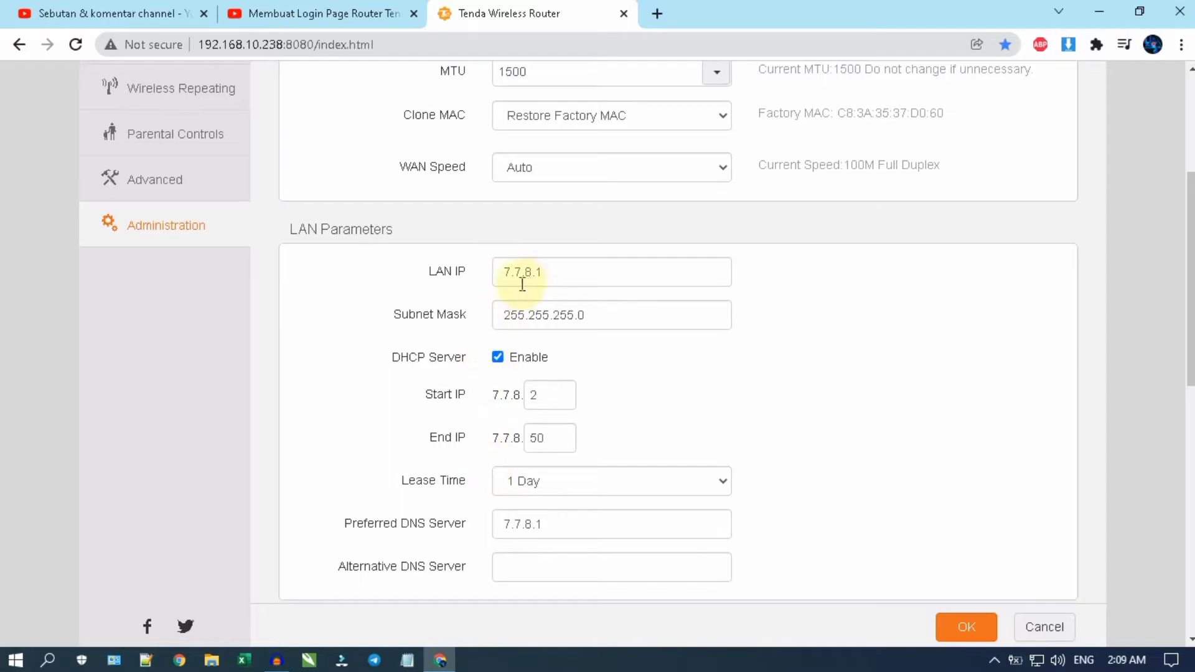
Step: Compare the router's LAN IP, especially its last octet, with the Start IP of the DHCP range
triple_click(580, 272)
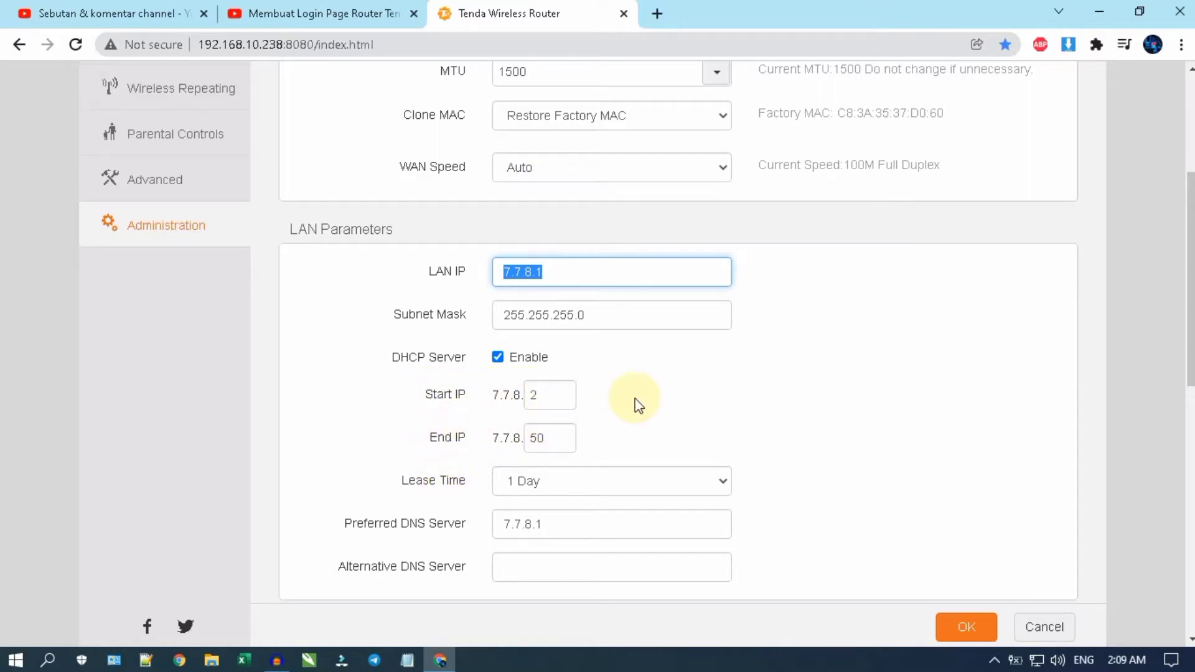
double_click(552, 399)
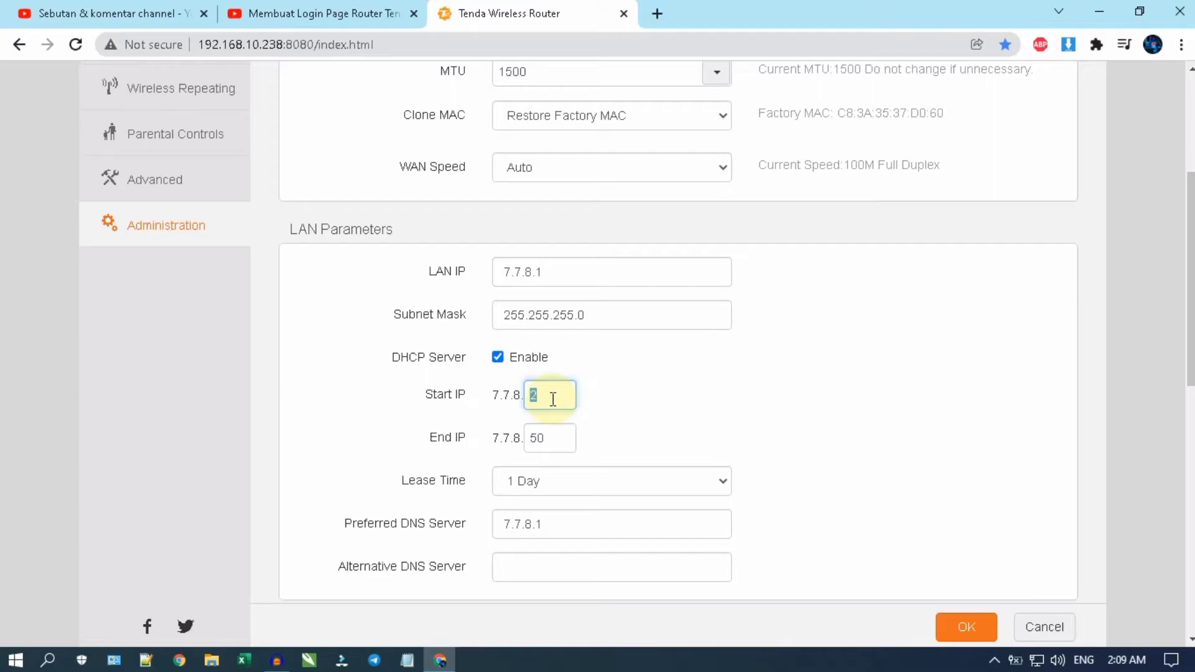
click(552, 399)
double_click(552, 399)
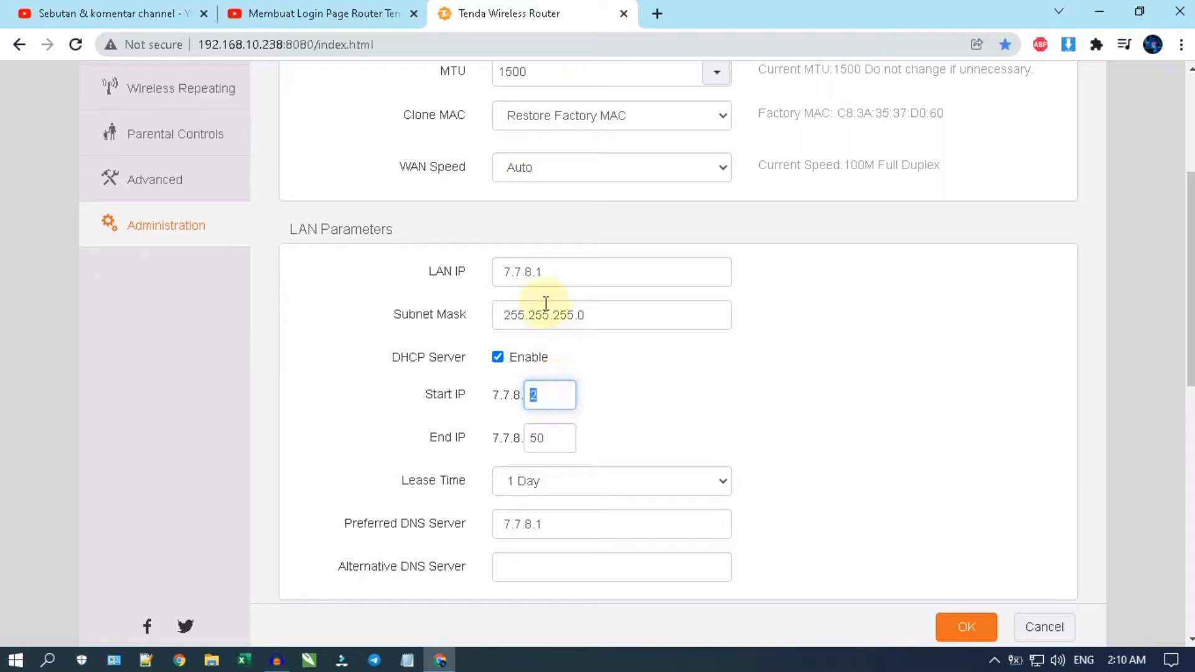
double_click(539, 277)
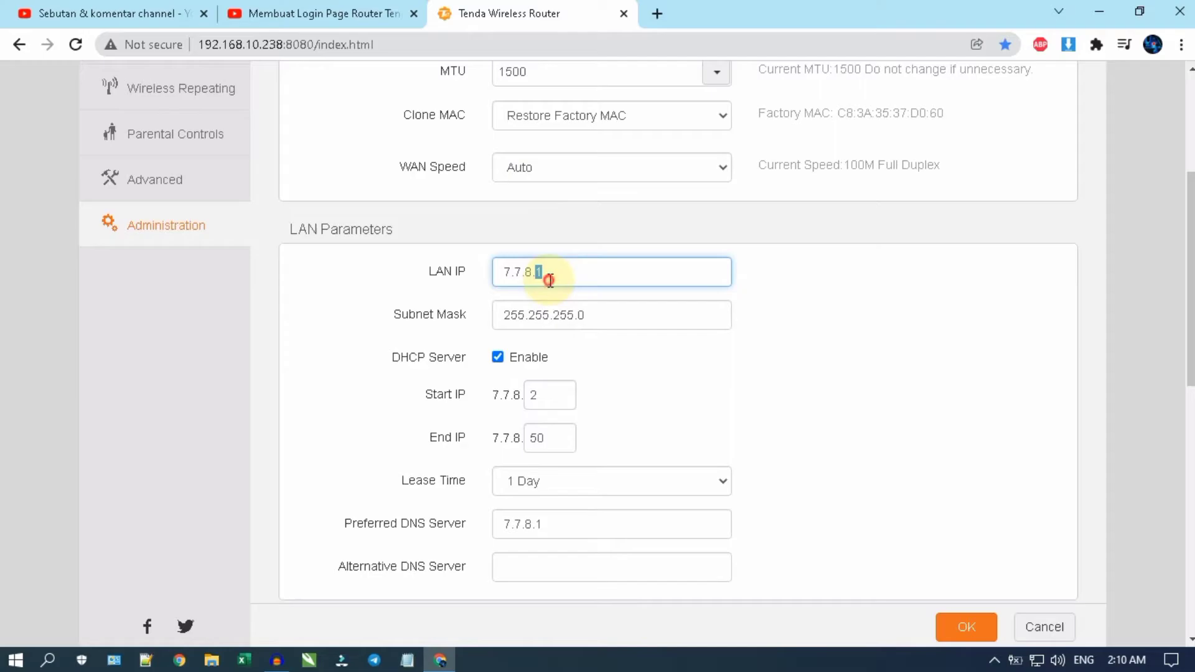
triple_click(550, 280)
click(540, 276)
drag(543, 275, 529, 274)
click(536, 273)
click(539, 401)
double_click(551, 400)
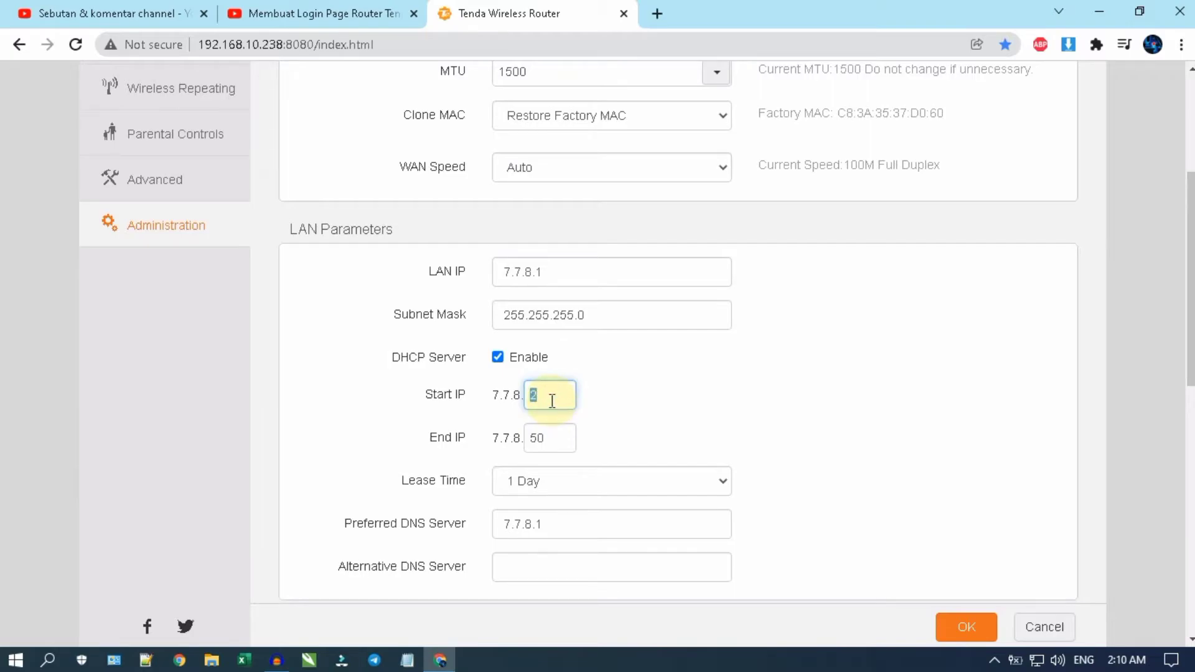
Step: Set the last octet of the DHCP server's End IP to 6
double_click(552, 442)
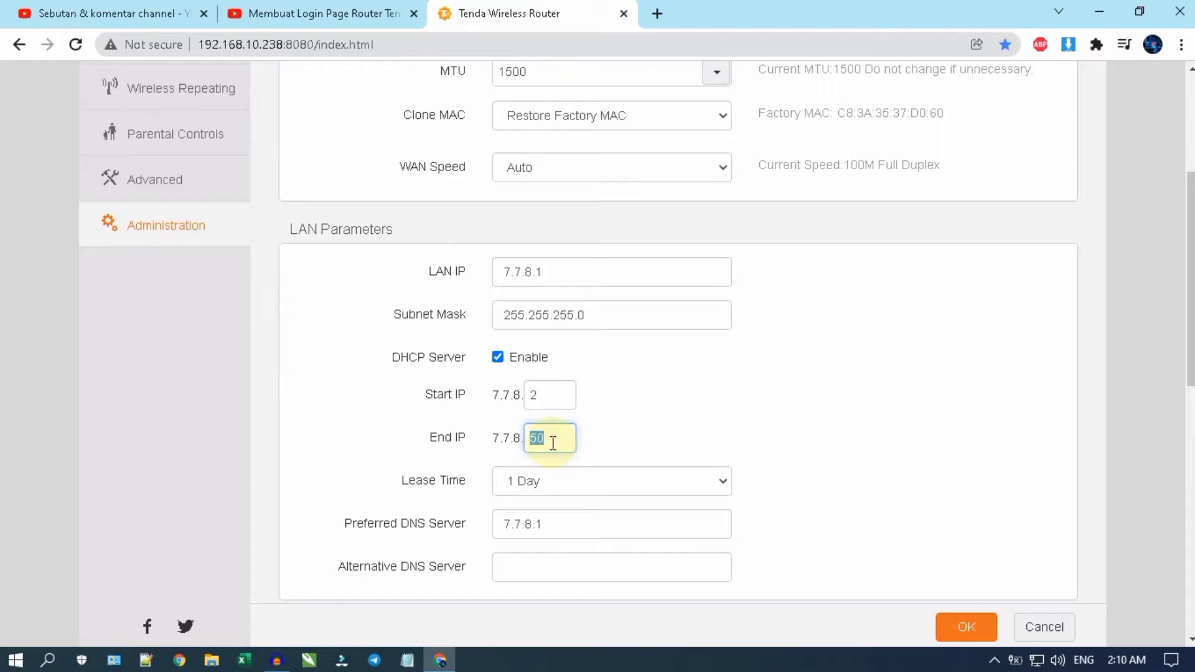
text(6)
click(709, 425)
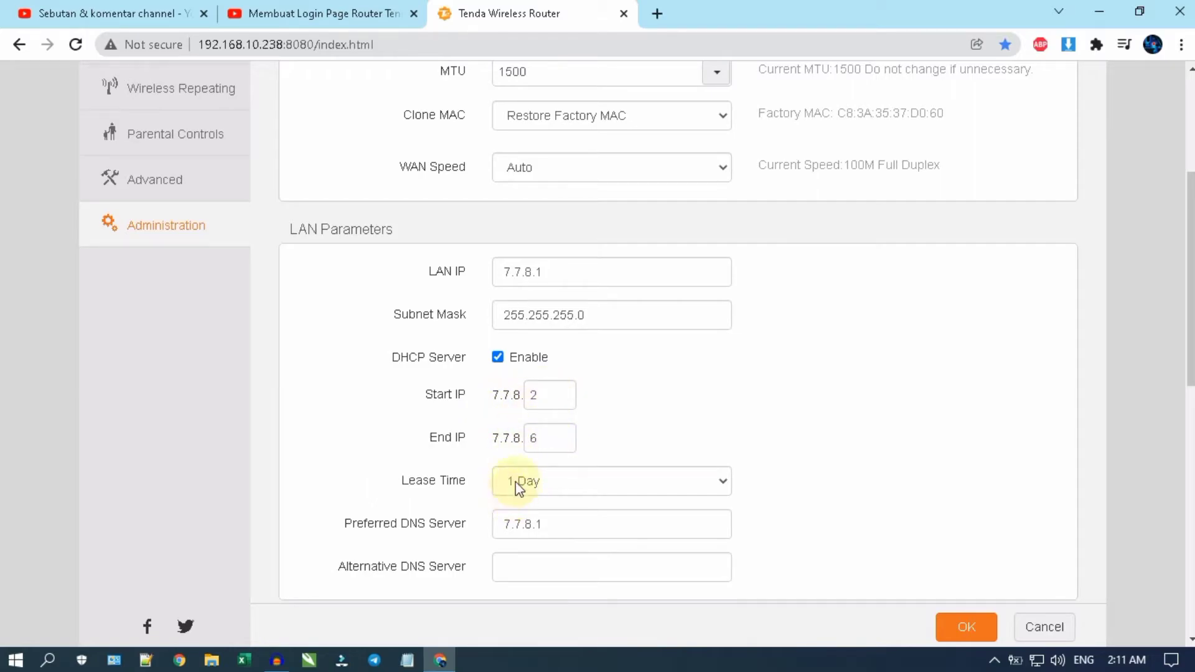
Step: Set the last octet of the DHCP server's End IP to 32
double_click(565, 432)
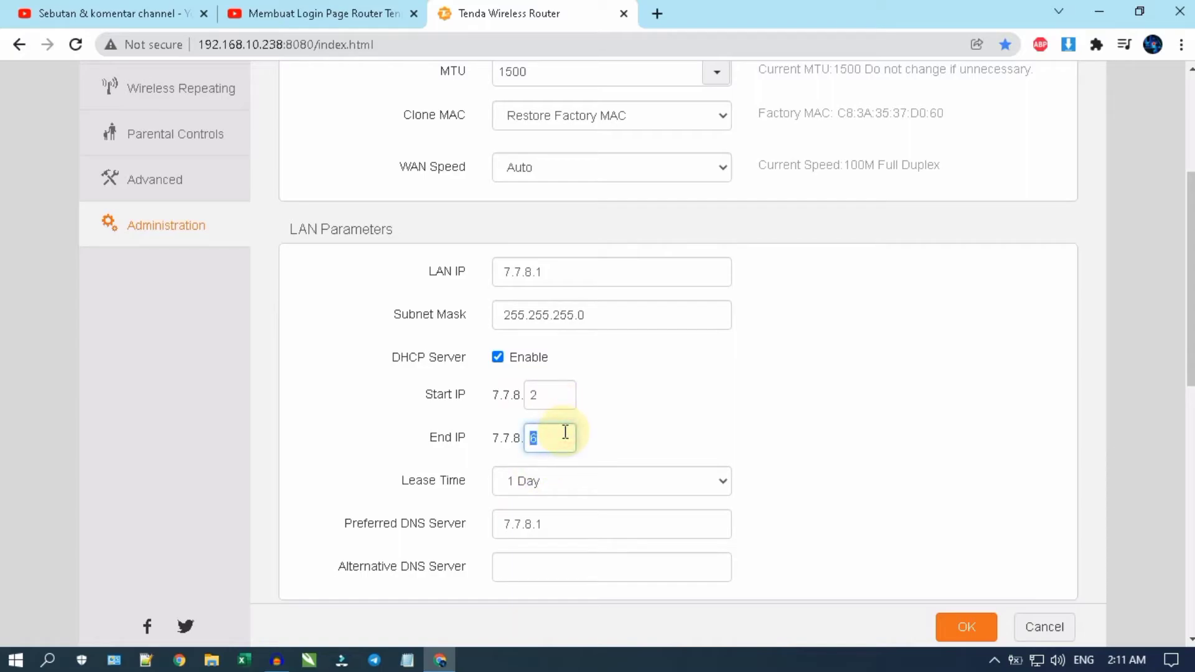
text(32)
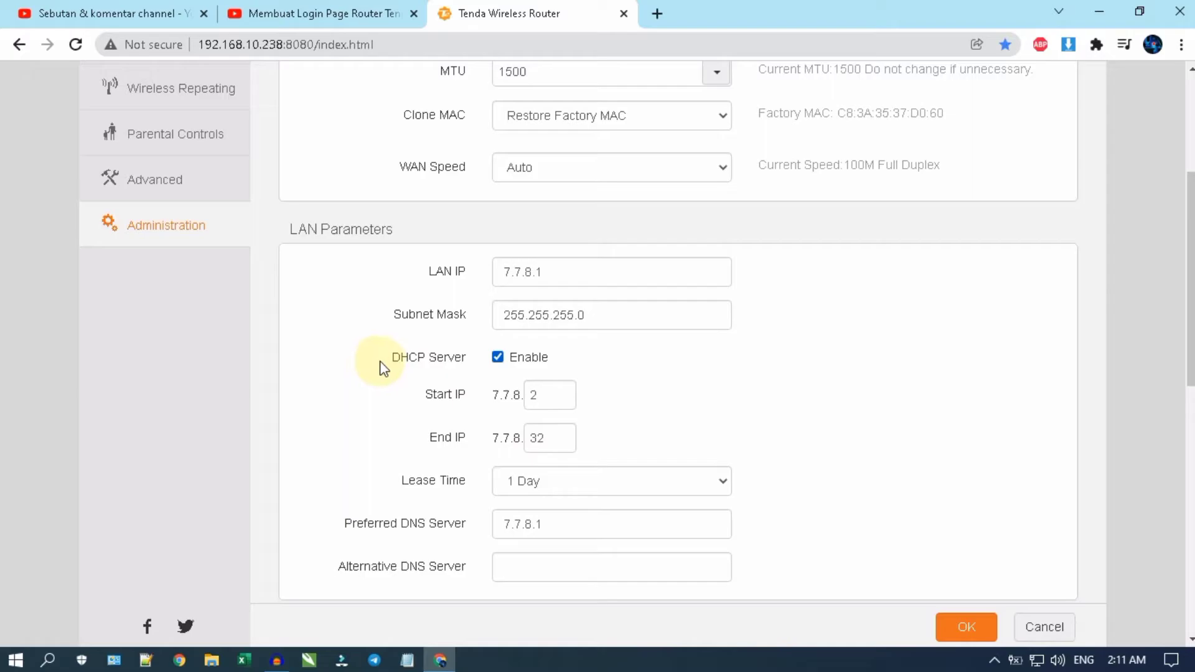
drag(386, 366, 405, 369)
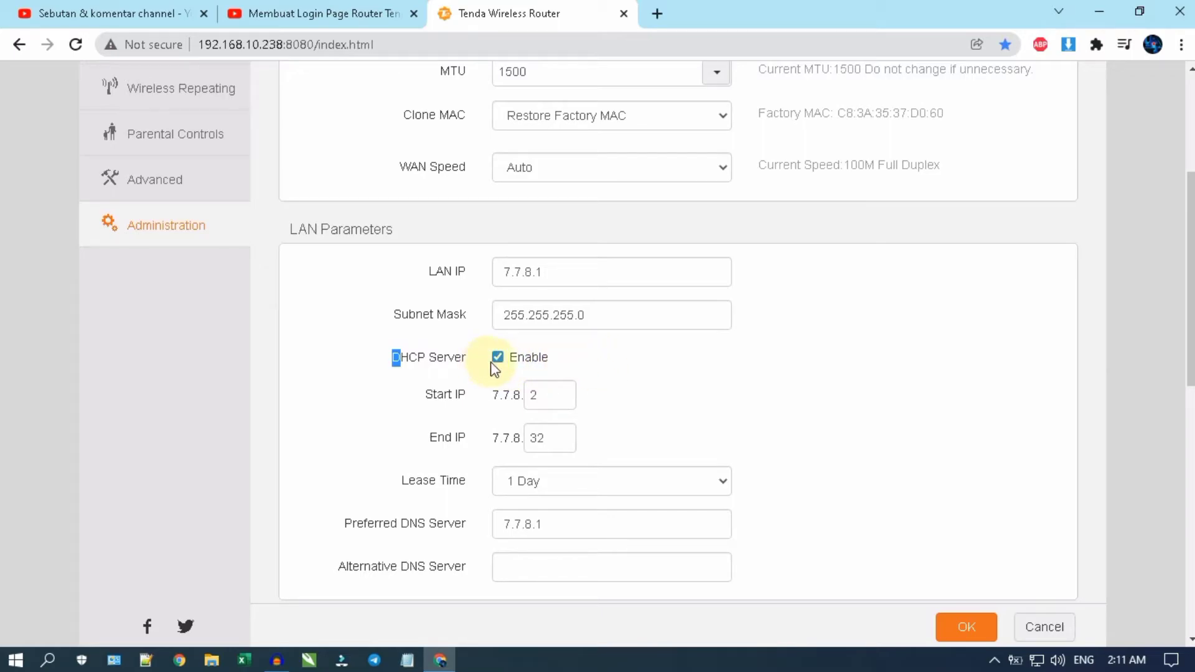
Step: Recheck the viewer's comment about changing the IP address on YouTube, and return to the router's Administration settings
scroll(448, 366, down, 3)
scroll(448, 365, up, 3)
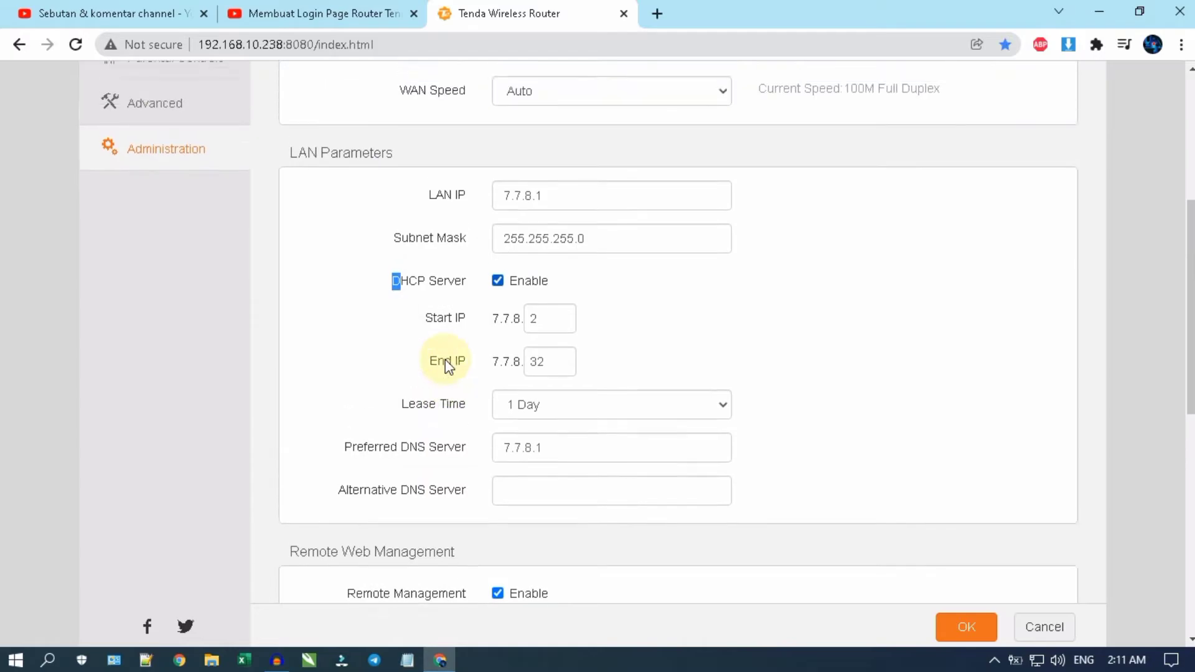
click(269, 7)
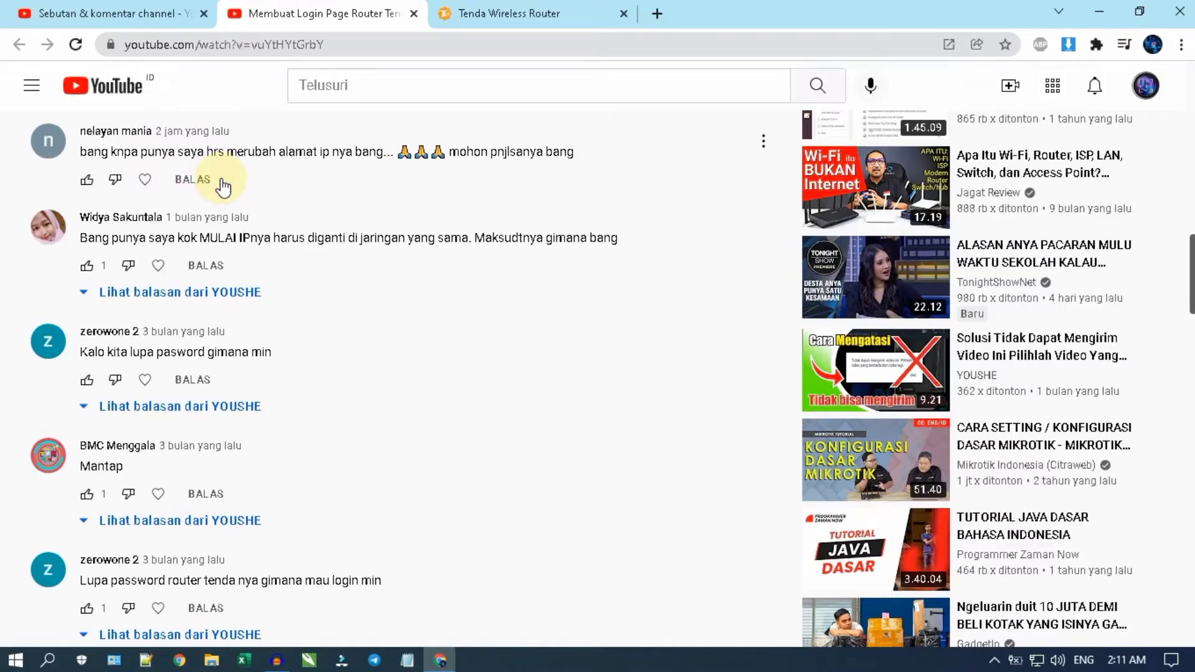
click(454, 17)
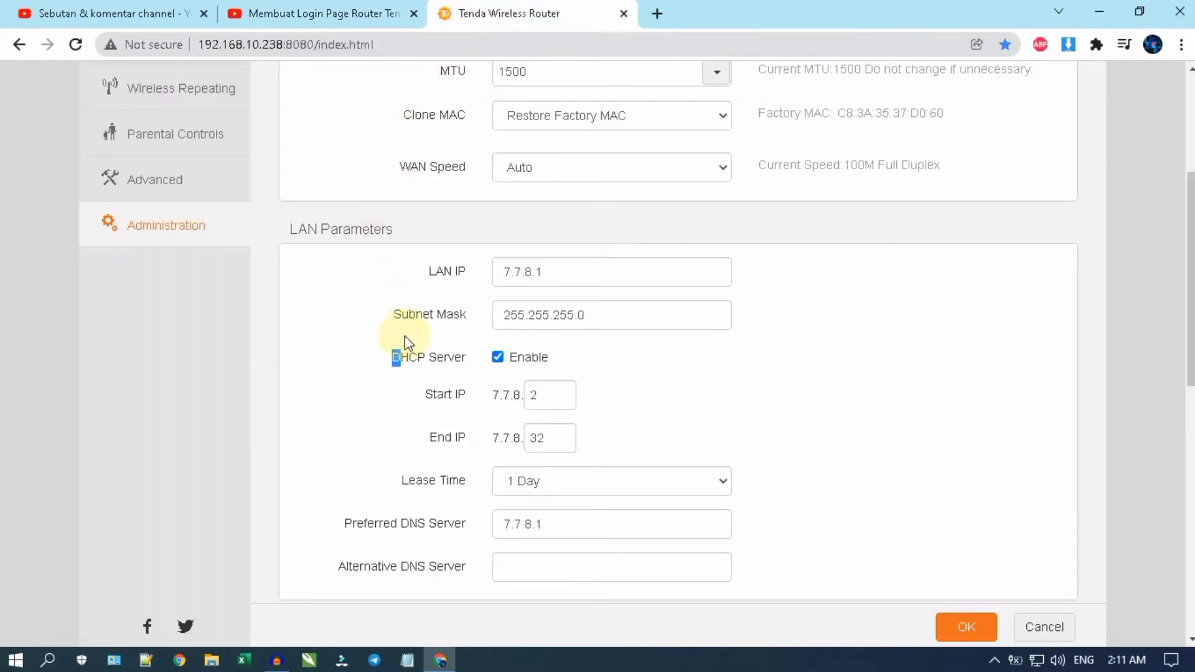
Step: Disable and re-enable the DHCP server, and recheck the LAN parameters
click(422, 355)
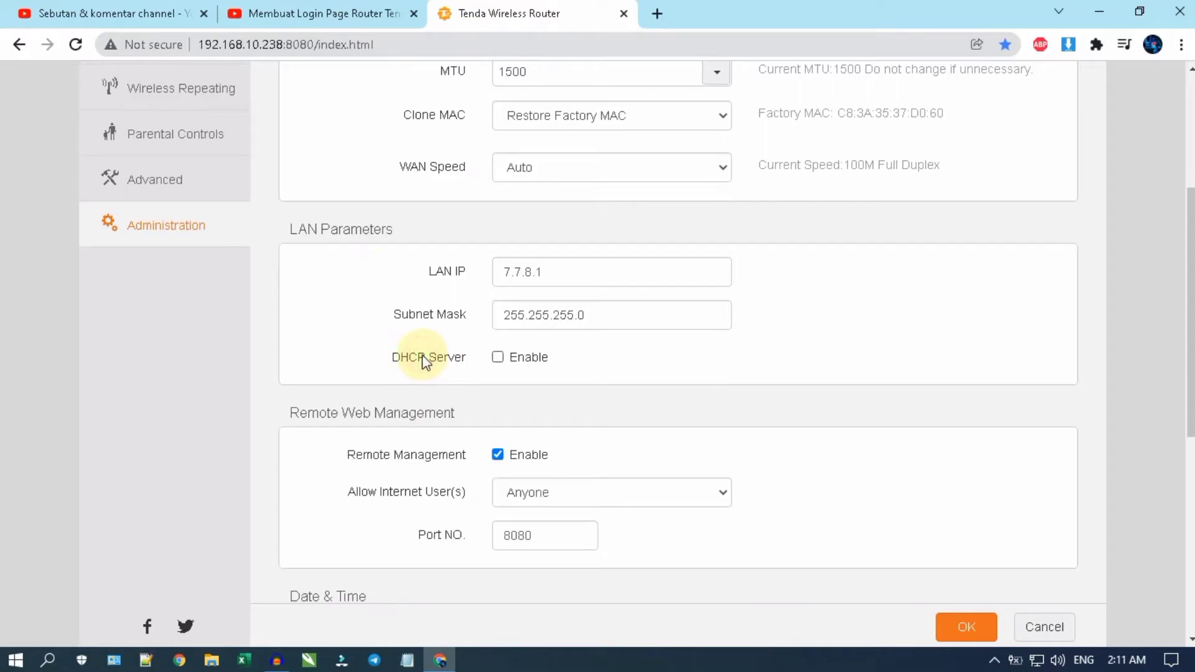
click(422, 358)
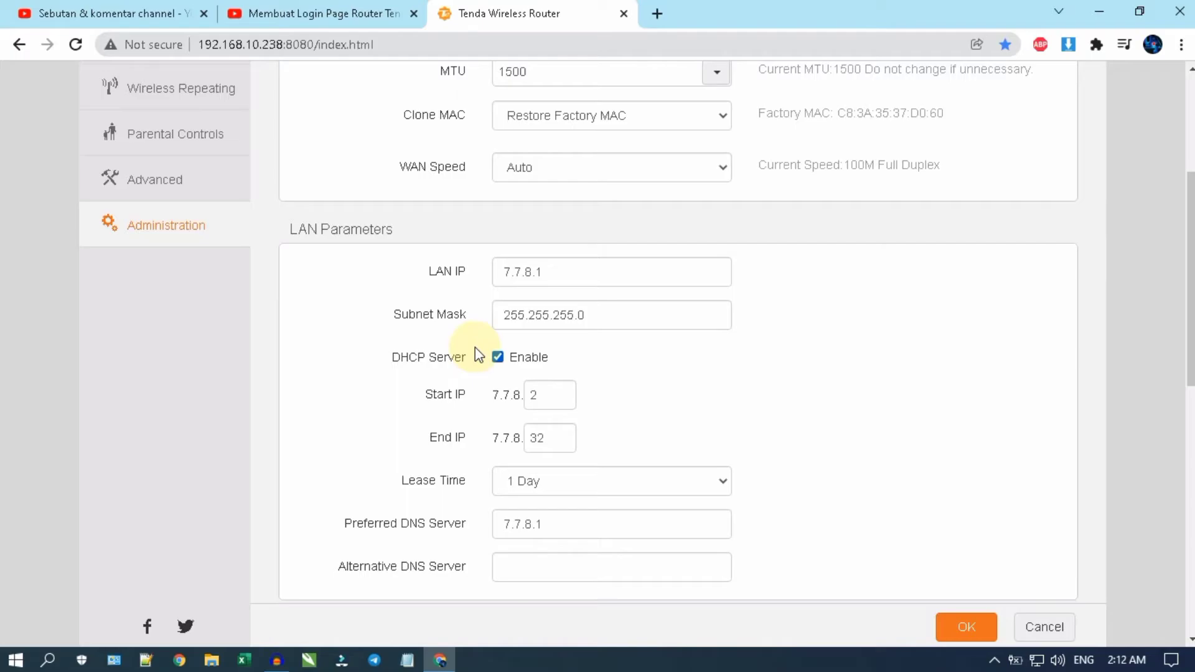
scroll(464, 386, down, 2)
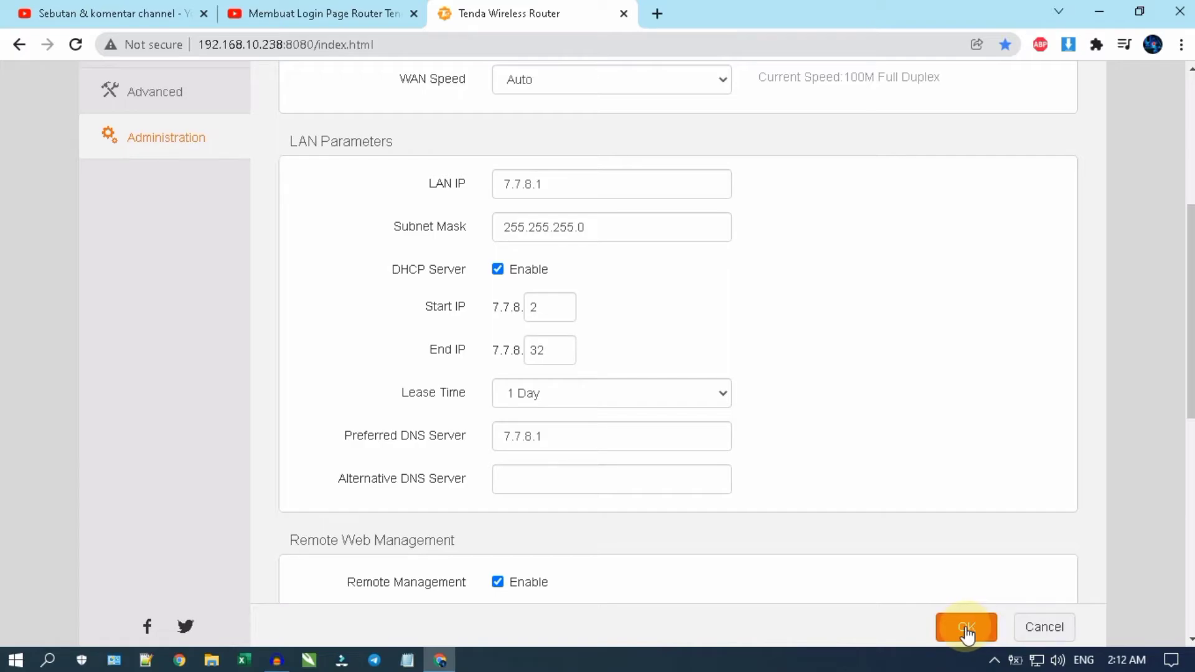
scroll(616, 400, up, 3)
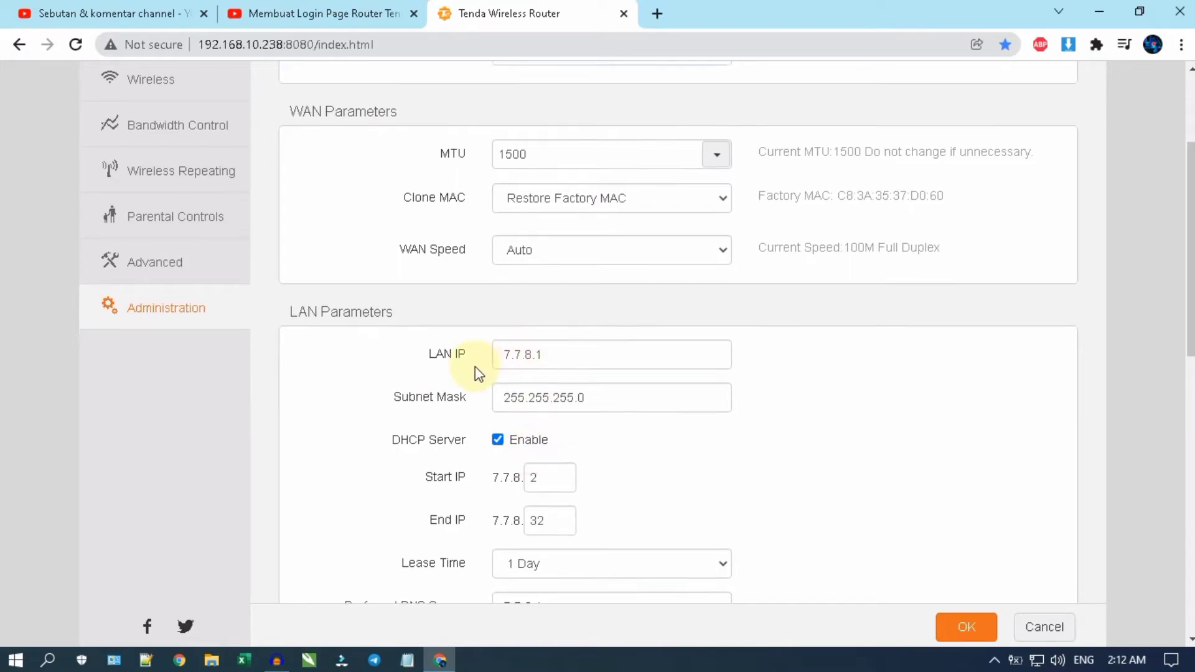
scroll(476, 374, down, 2)
scroll(462, 399, down, 2)
scroll(592, 326, up, 2)
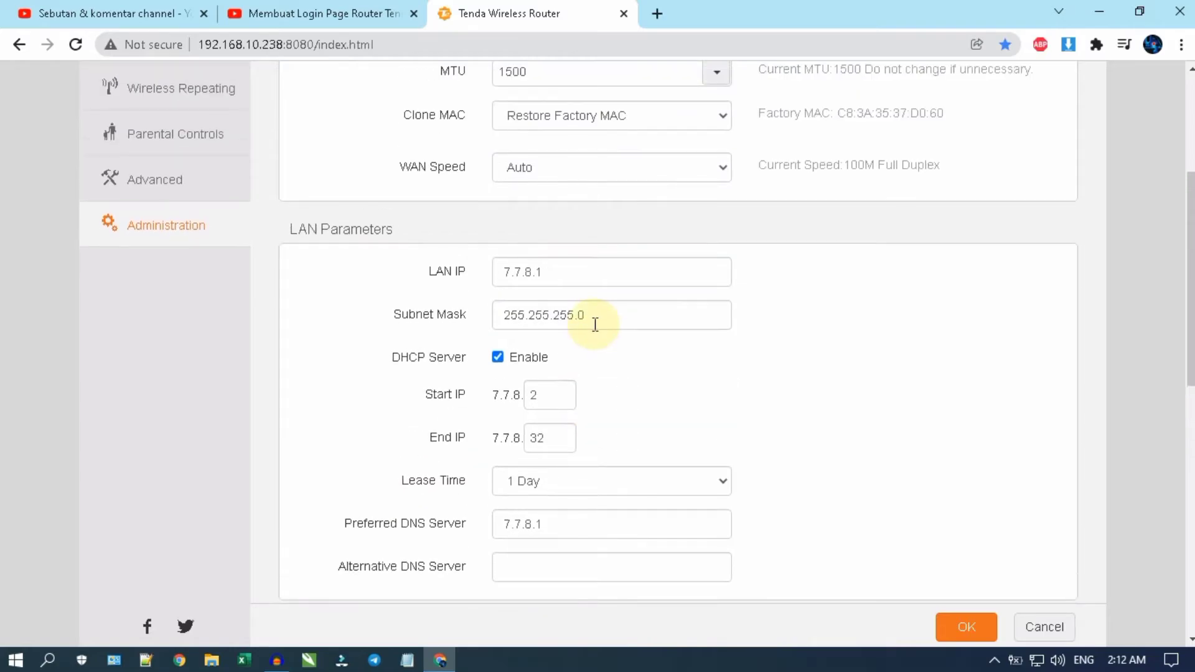
Step: Save the current LAN and DHCP settings, and review the Administration page's login, WAN and LAN sections
scroll(442, 299, down, 3)
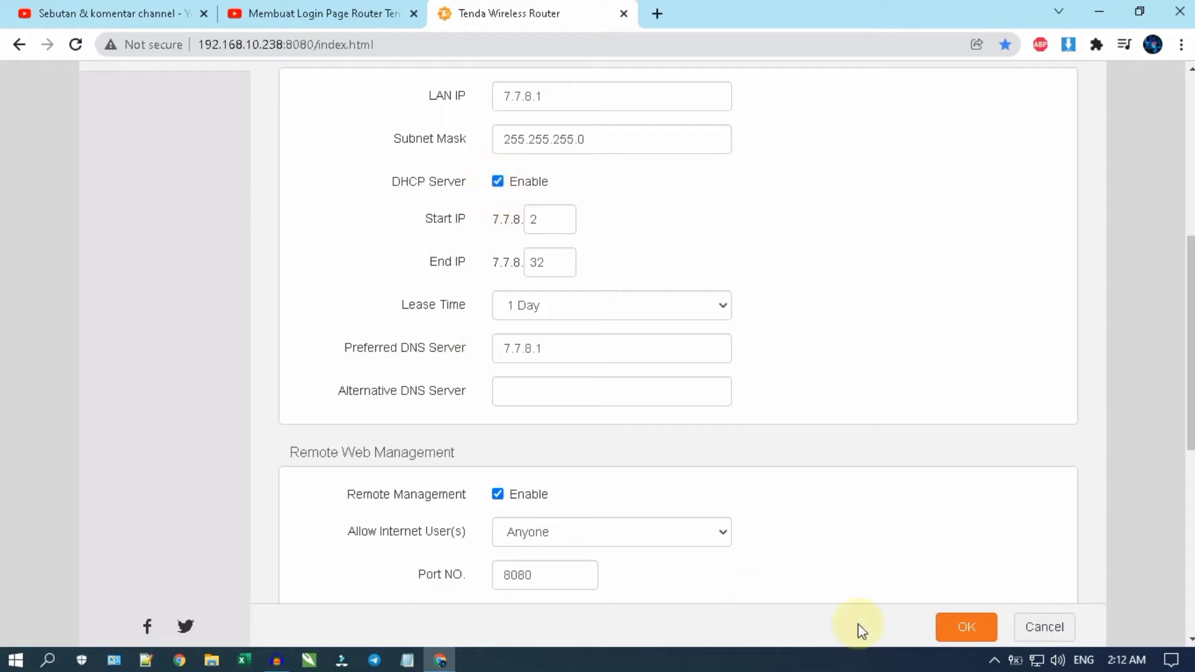
click(976, 630)
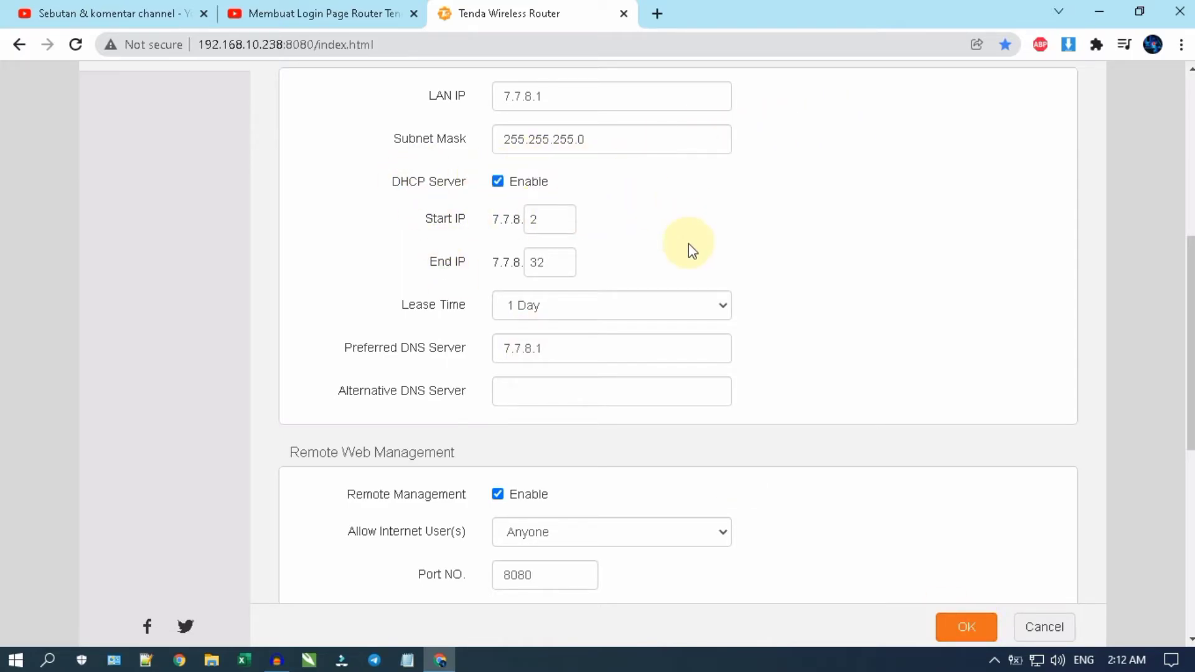
scroll(688, 244, up, 7)
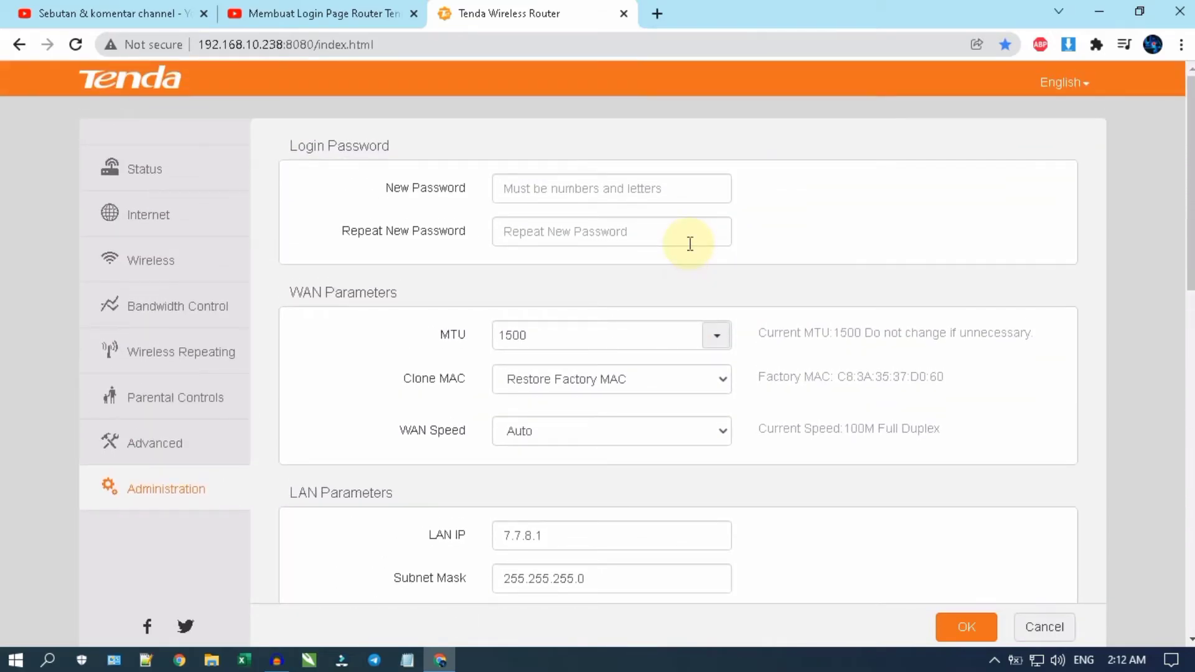
scroll(689, 243, down, 4)
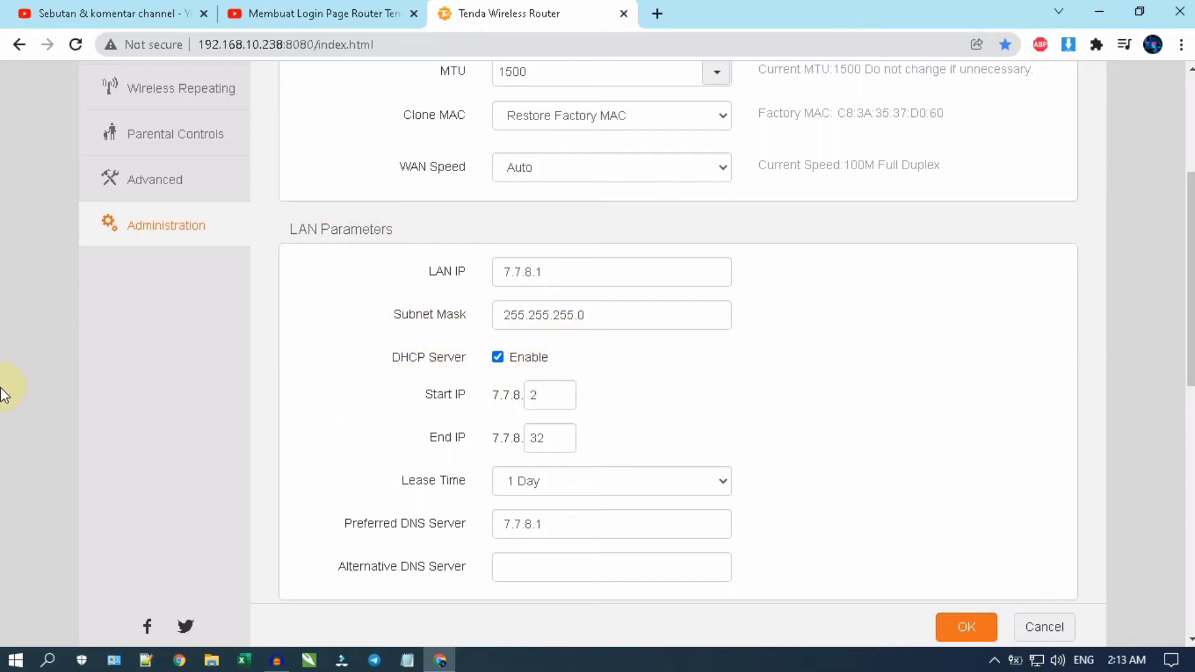
scroll(592, 374, up, 4)
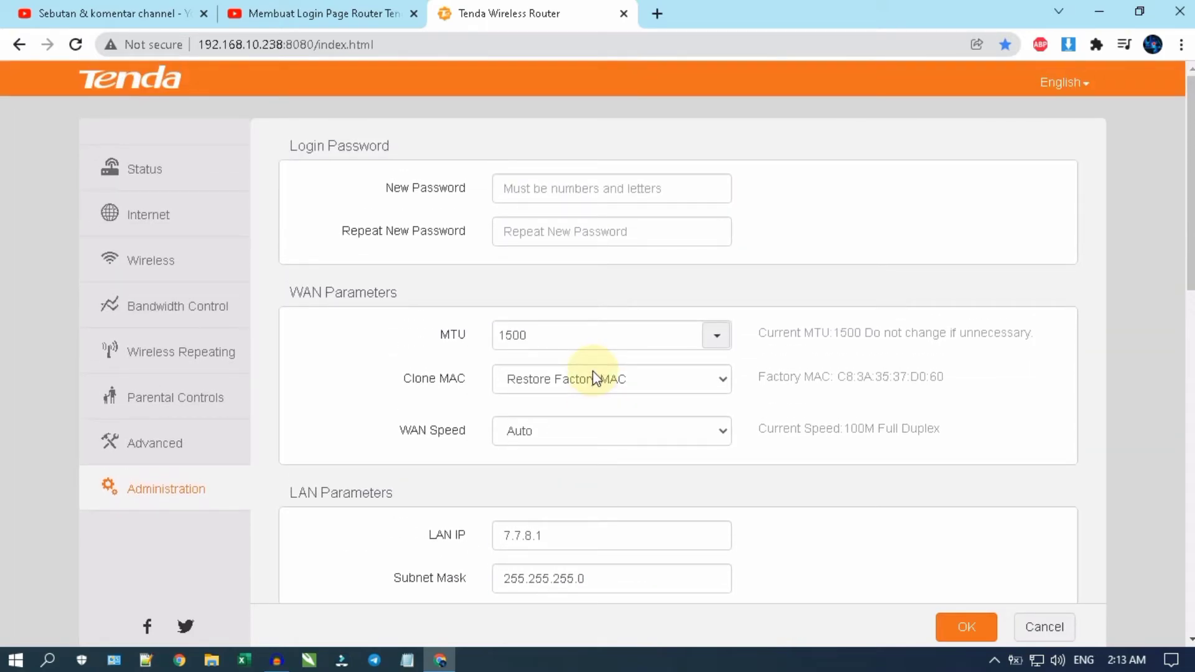
Step: Recheck the viewer's comment in YouTube Studio, and return to the router page to review its LAN parameters
click(145, 15)
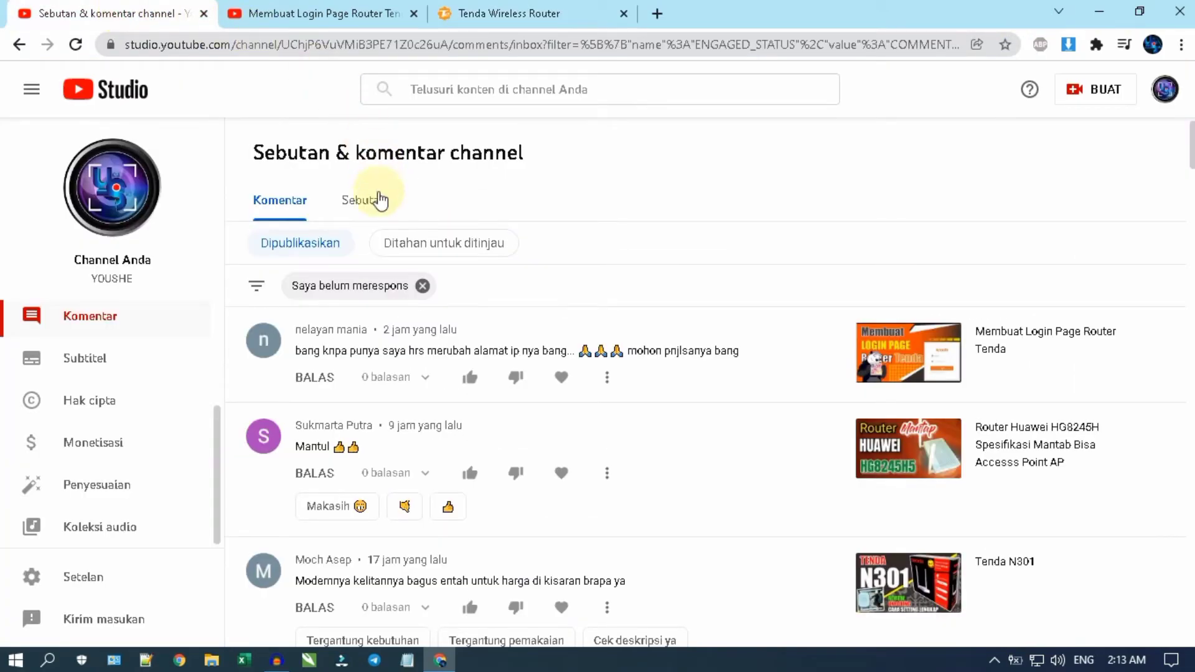
click(533, 8)
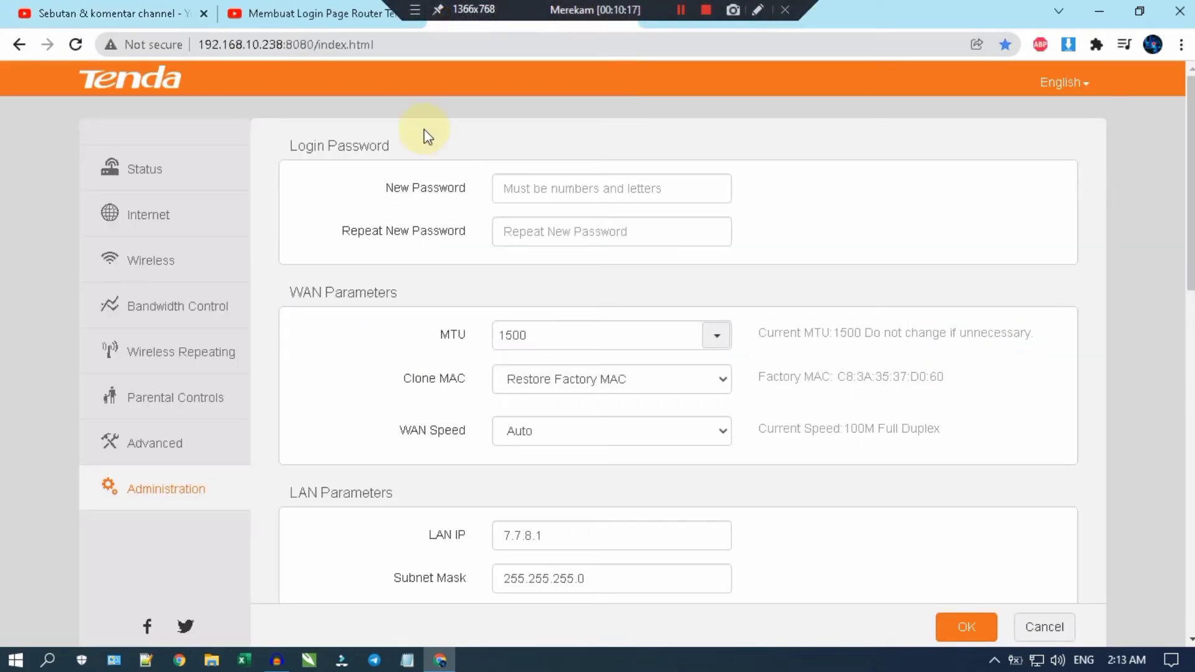
scroll(441, 412, down, 4)
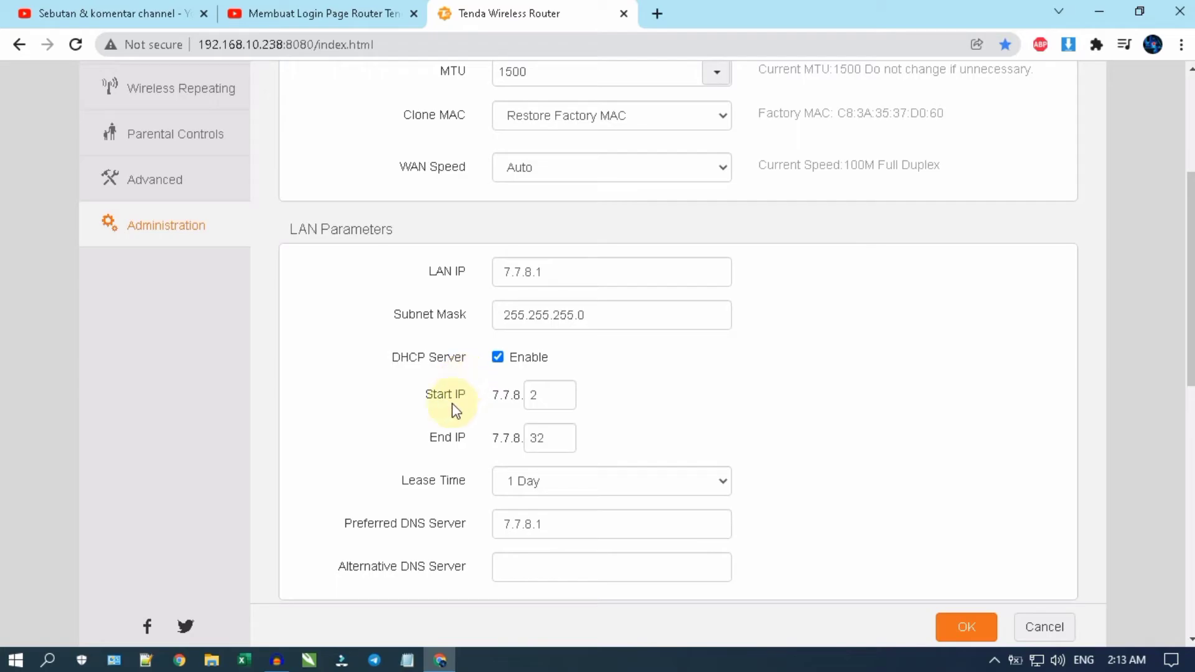
scroll(451, 404, up, 5)
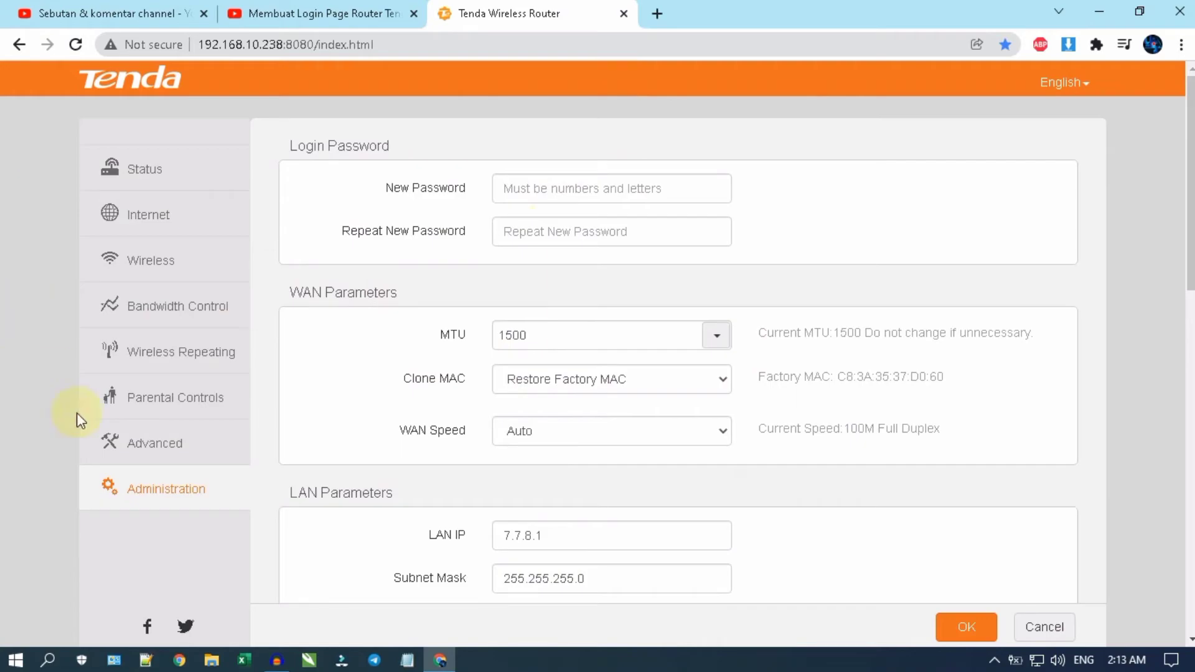
Step: Reload the router's Administration settings and highlight the LAN Parameters heading
click(196, 498)
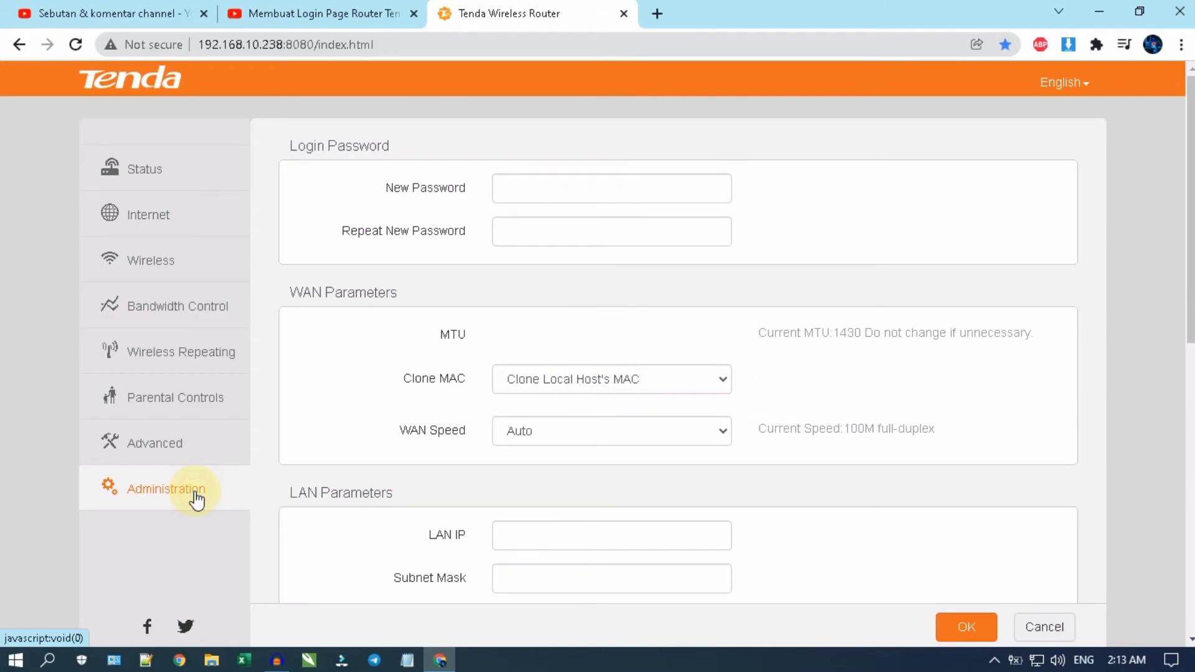
scroll(197, 498, down, 1)
scroll(197, 498, down, 1)
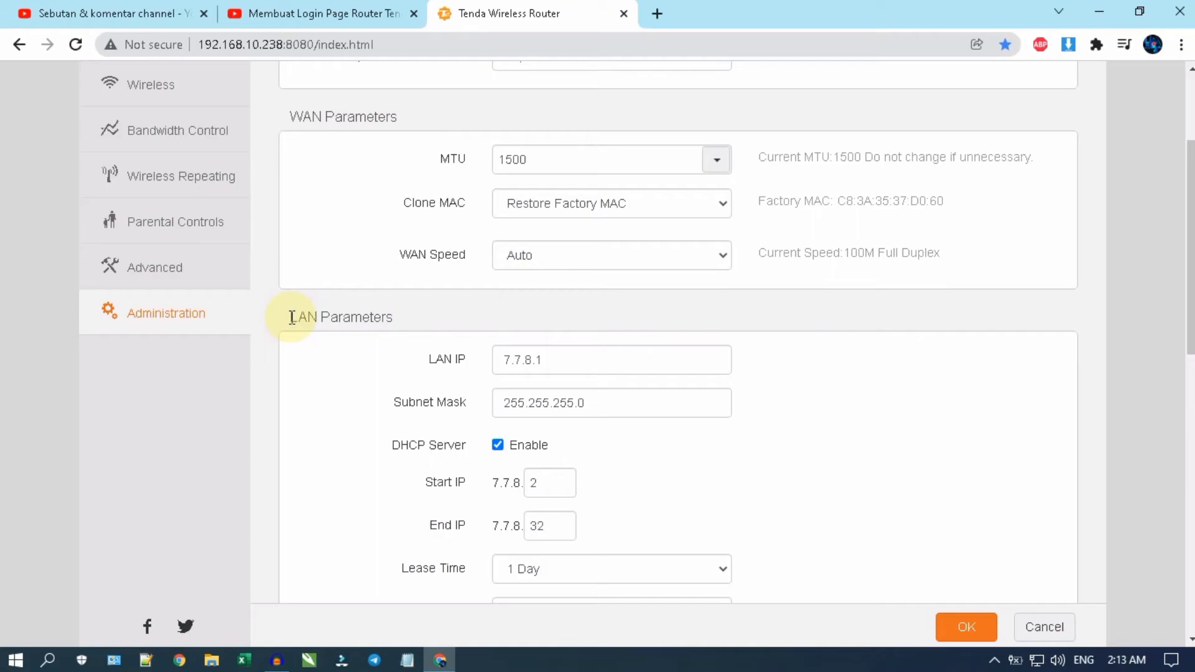
drag(291, 318, 389, 318)
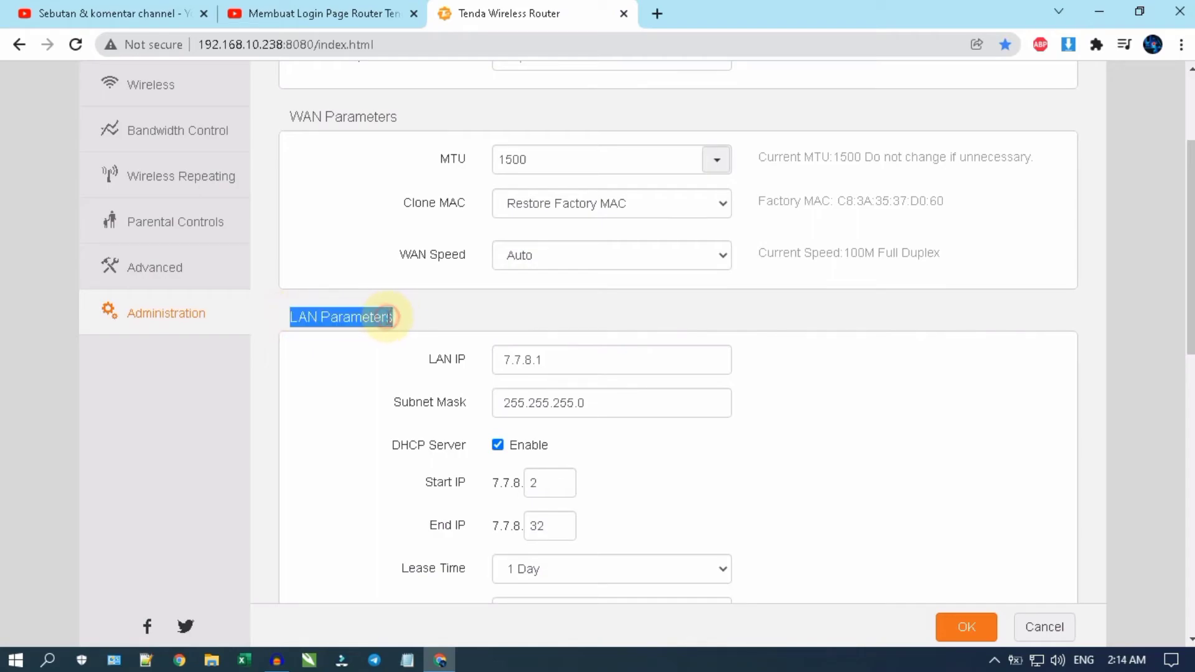
scroll(388, 318, down, 1)
scroll(388, 318, down, 1)
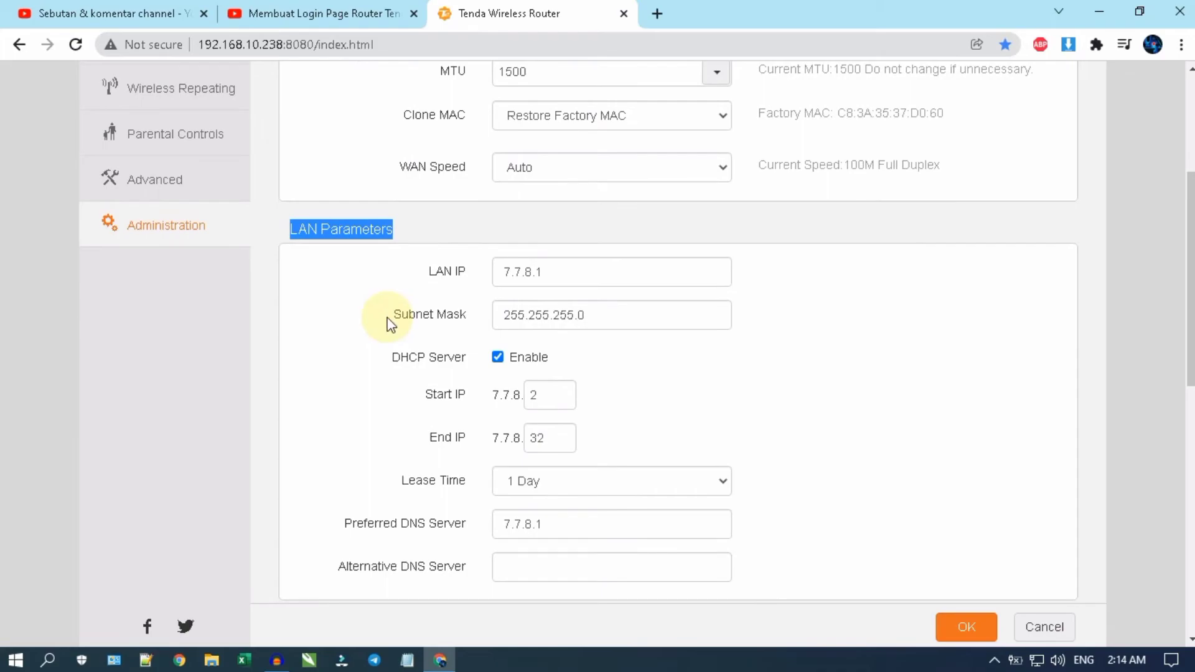
Step: Highlight the DHCP Server label under LAN Parameters and save the Administration settings
click(389, 358)
drag(390, 358, 498, 371)
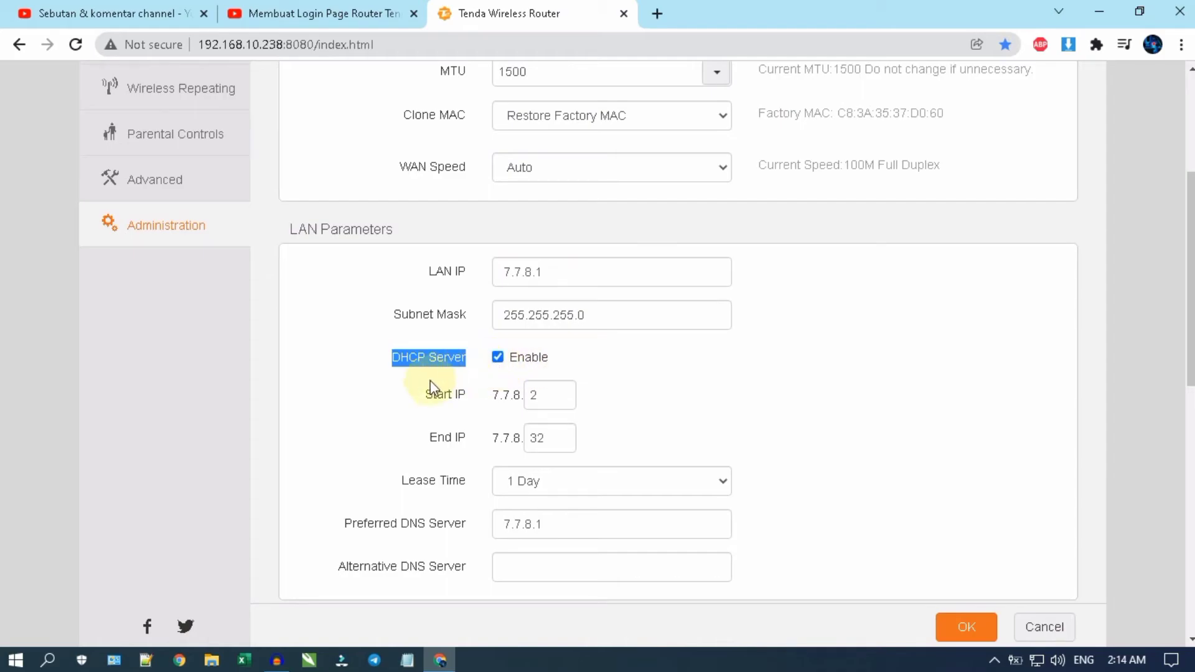
click(961, 628)
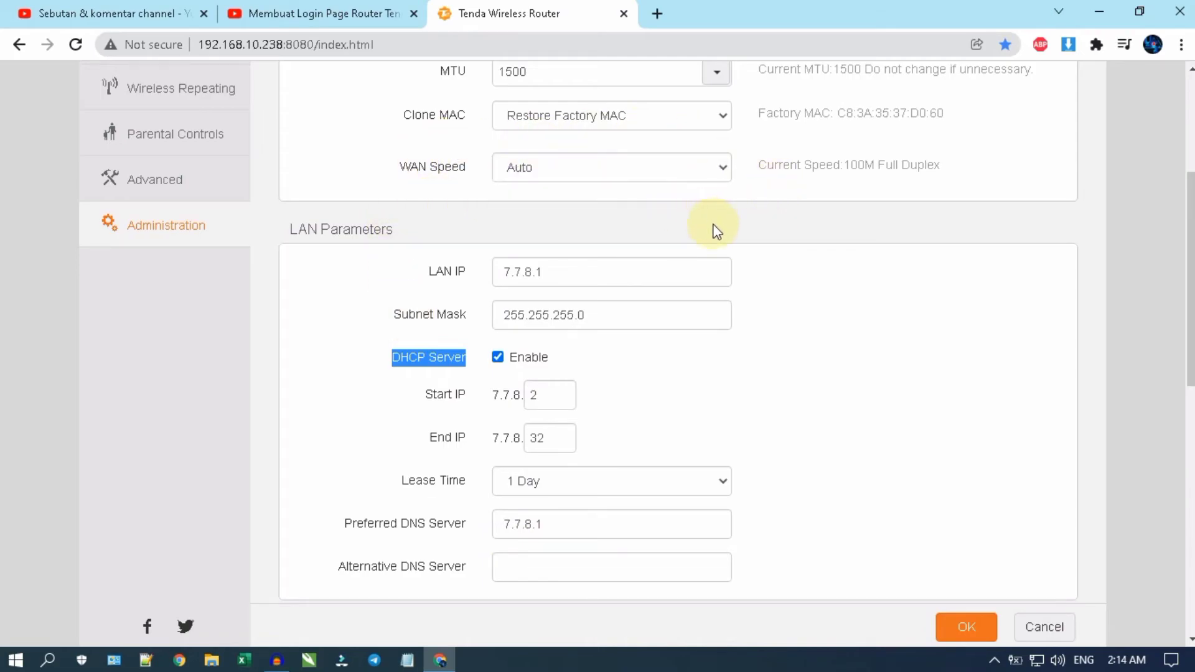
Step: Reboot the router from the Device Management section and confirm the reboot
scroll(715, 231, up, 5)
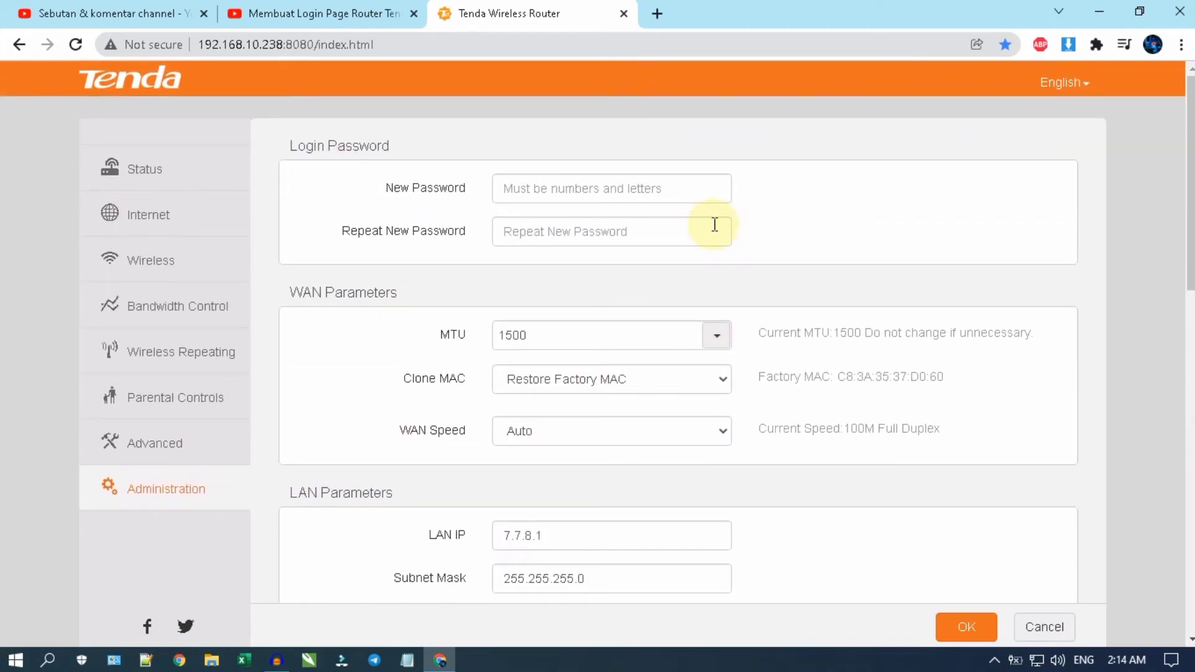
scroll(715, 227, down, 4)
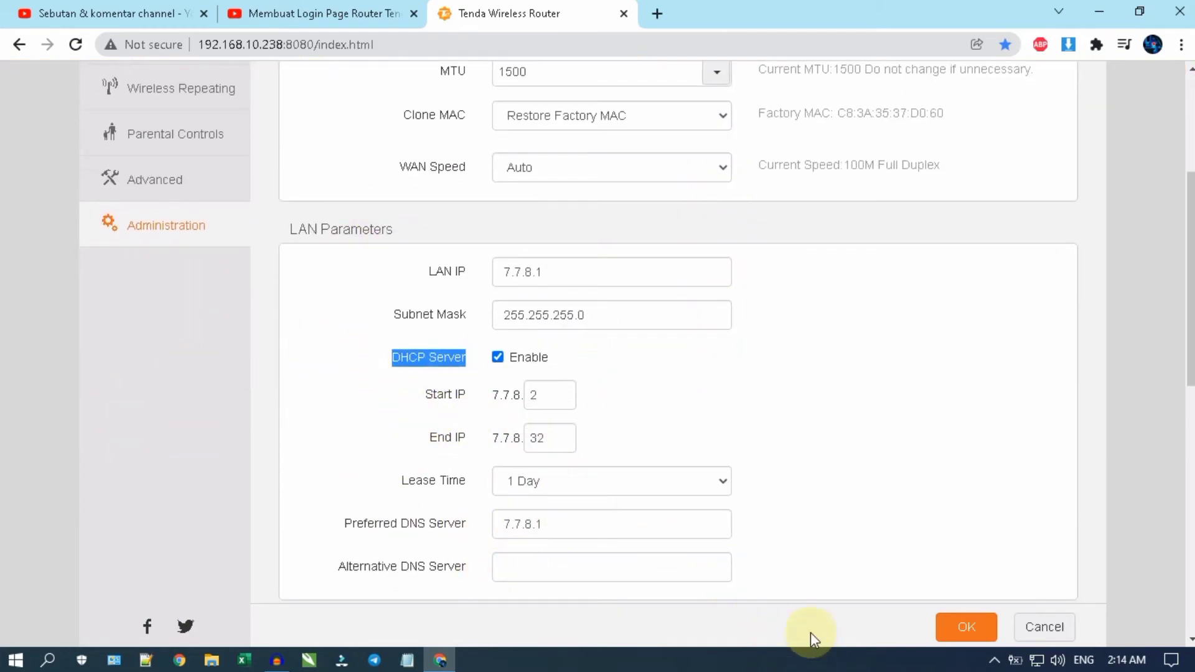
scroll(367, 365, down, 10)
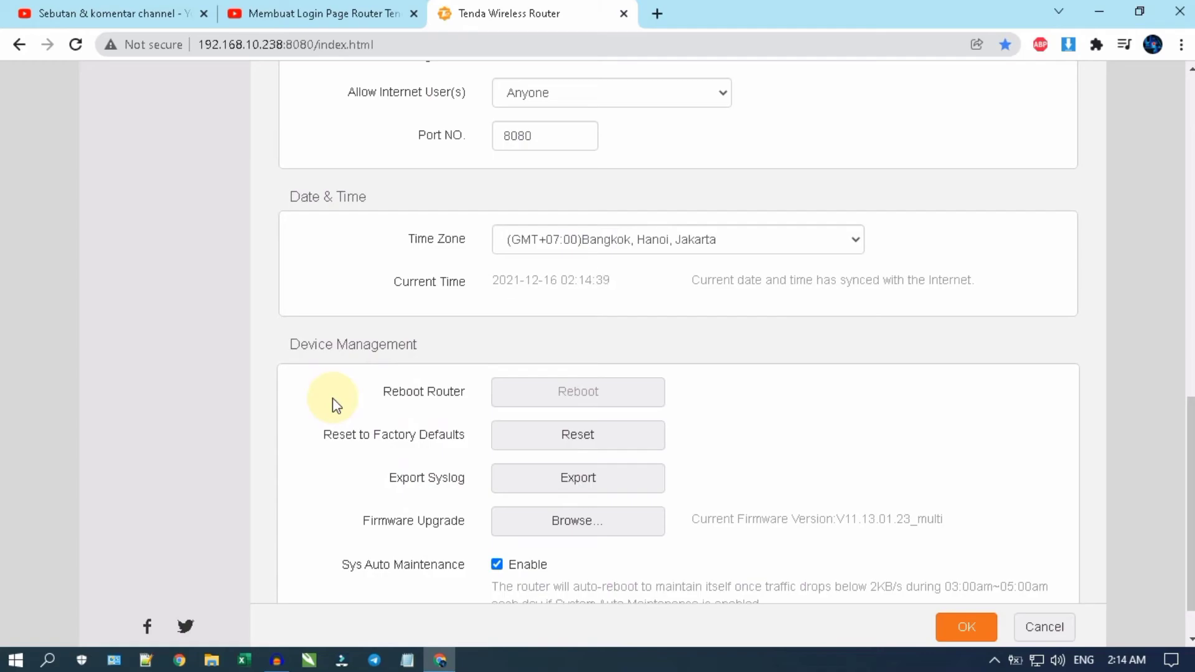
click(583, 399)
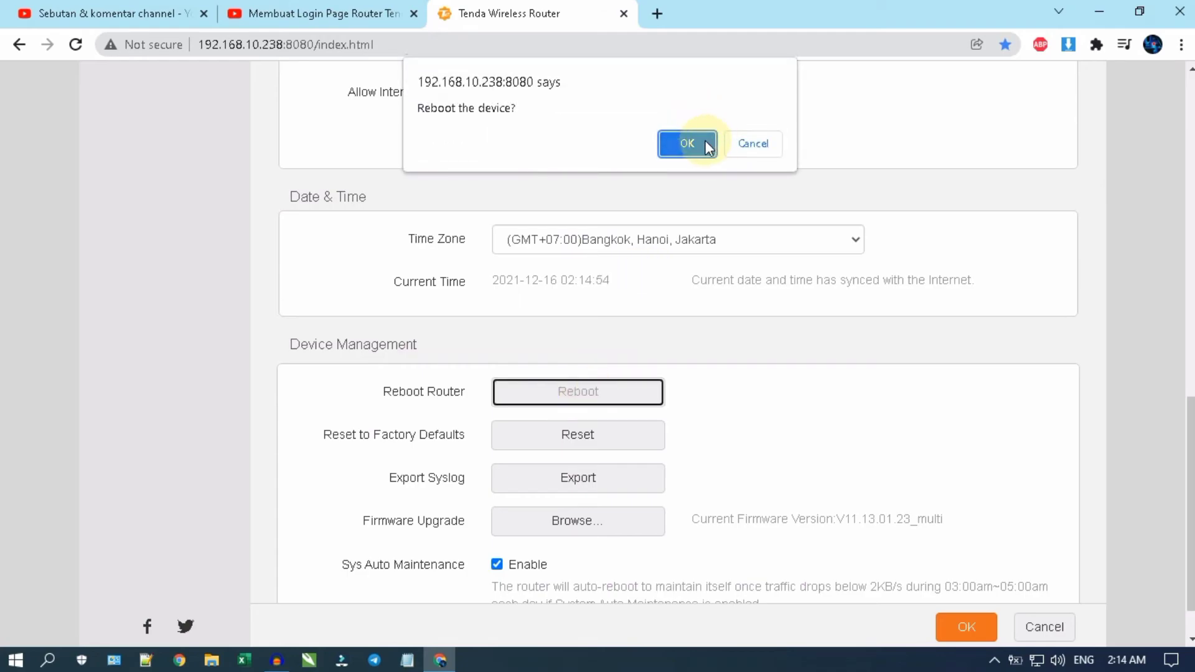
click(701, 140)
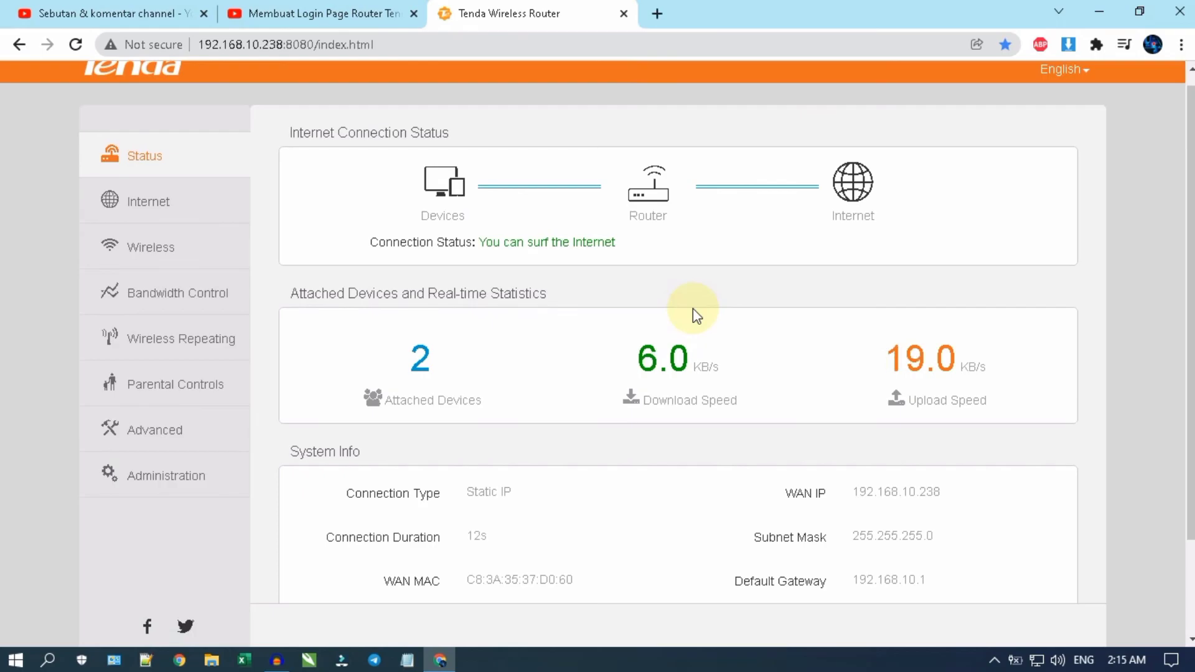
Step: Highlight the viewer's comment about changing the IP address in YouTube Studio, and return to the router's Status page
click(84, 12)
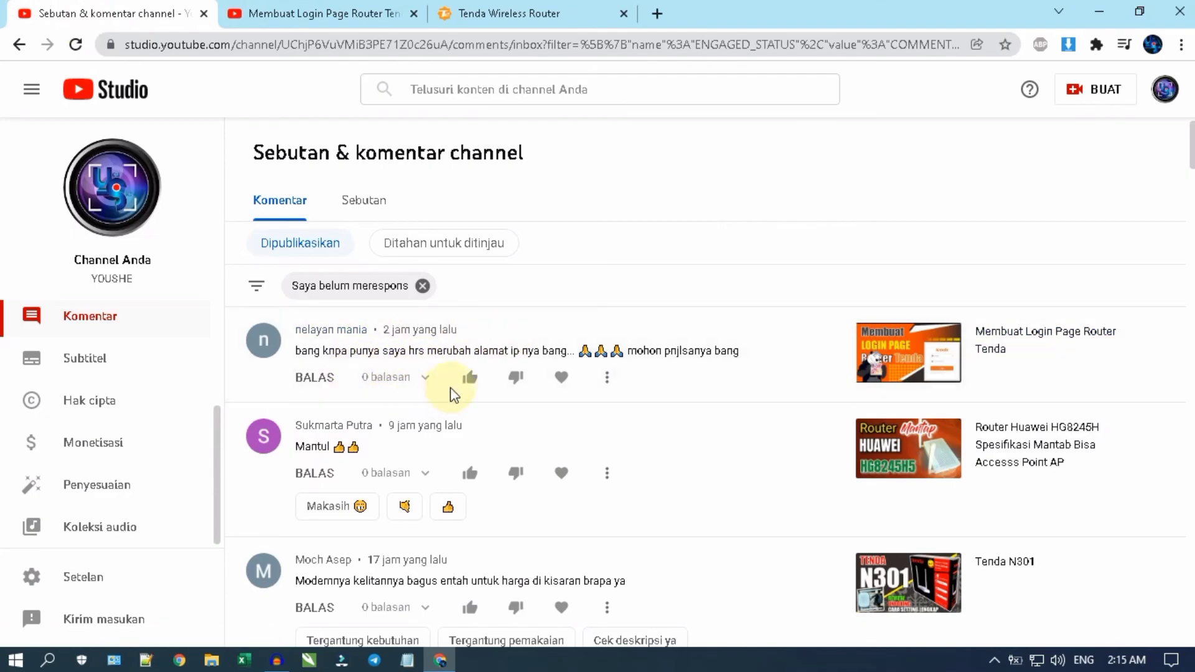
drag(307, 353, 531, 365)
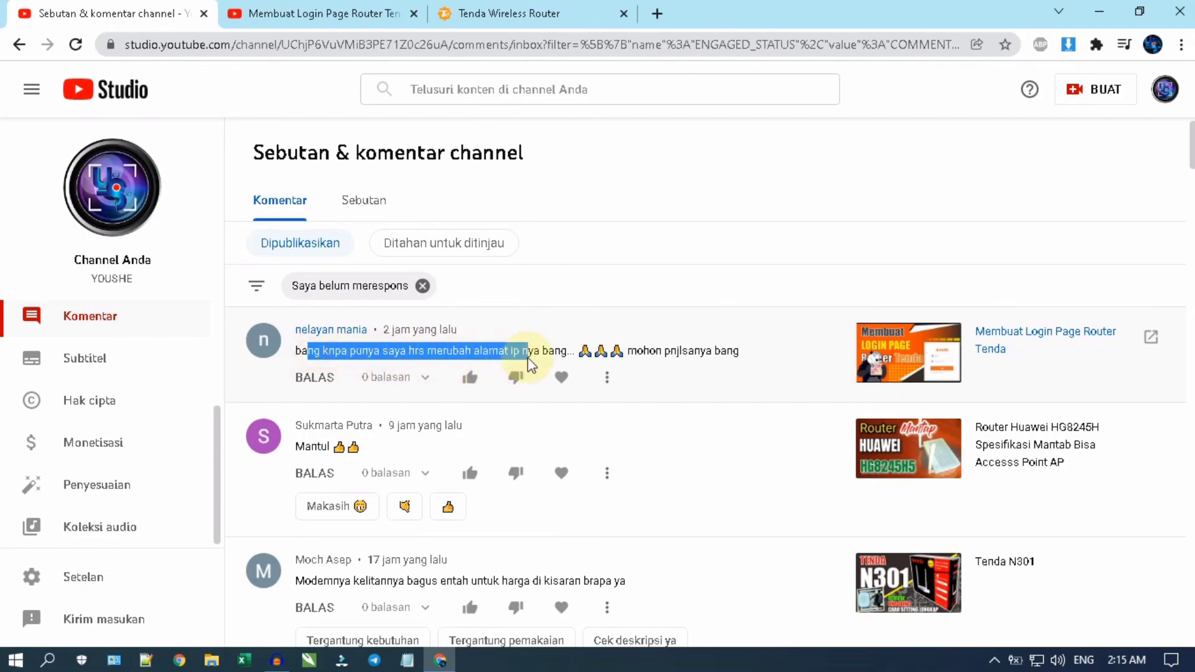
triple_click(435, 354)
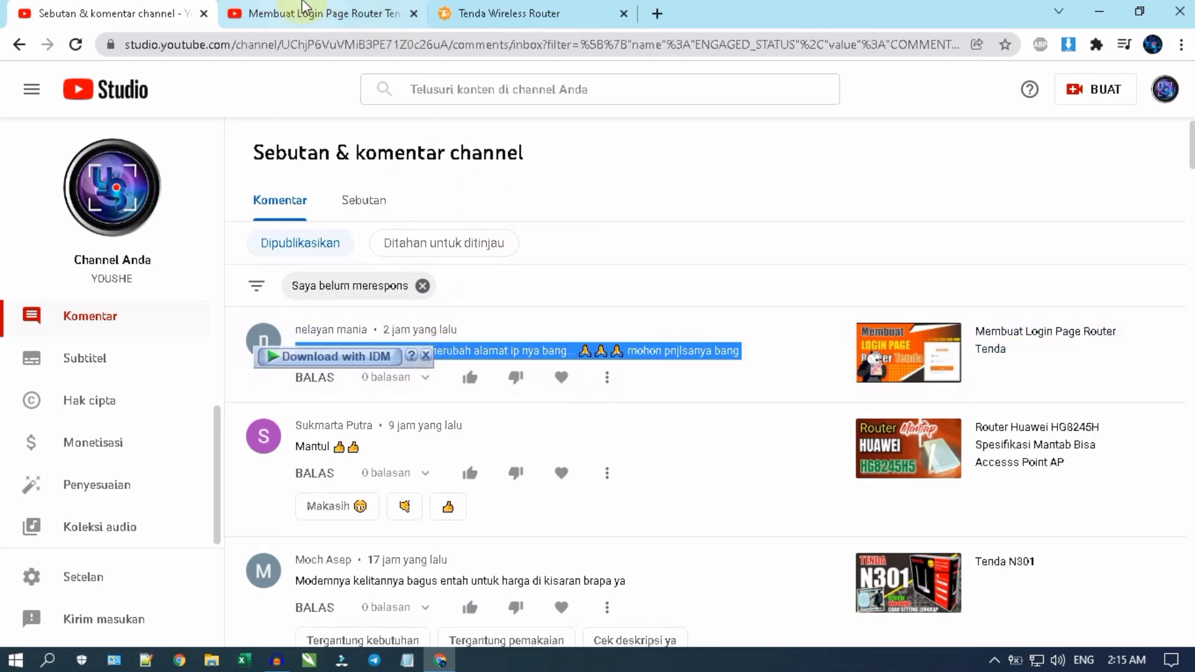
click(485, 9)
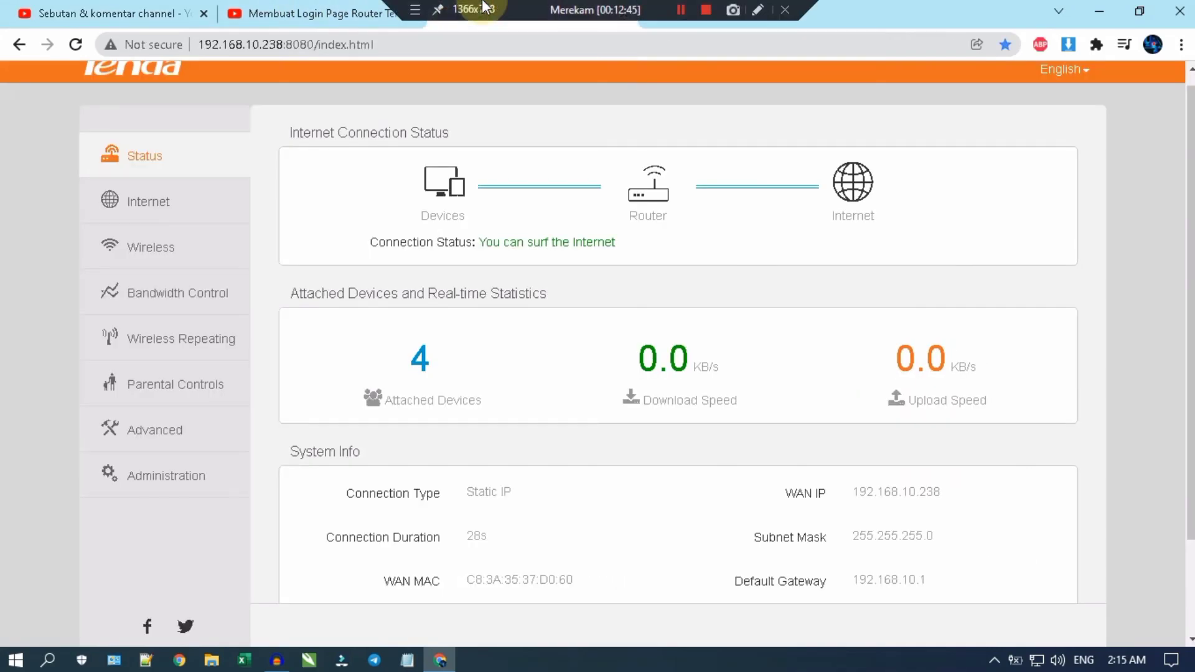